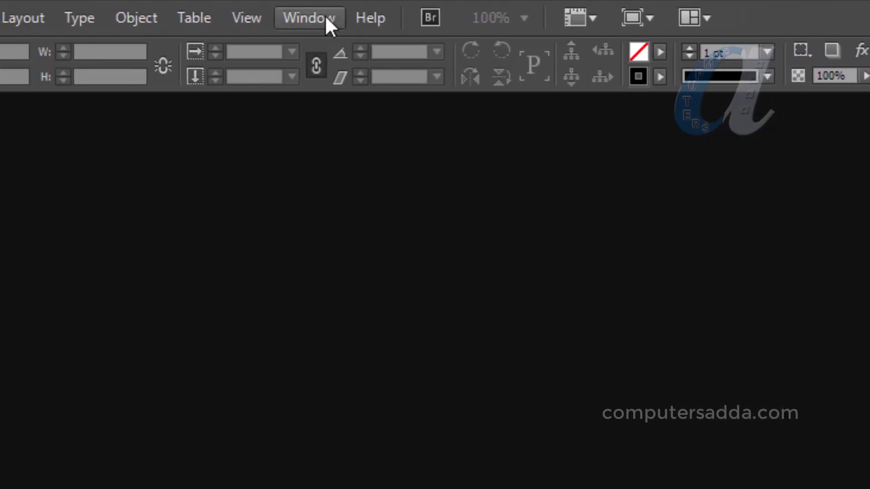
Step: Display the Color panel and position it floating near the docked panels
left_click(323, 15)
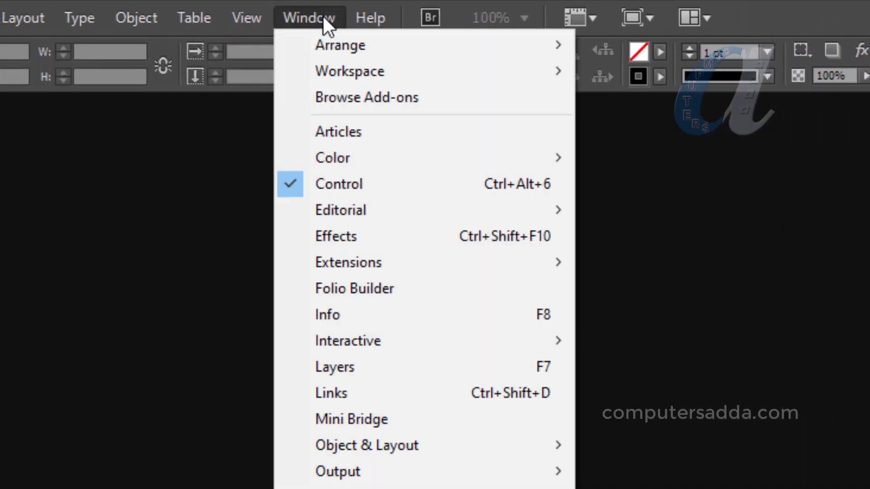
mouse_move(329, 158)
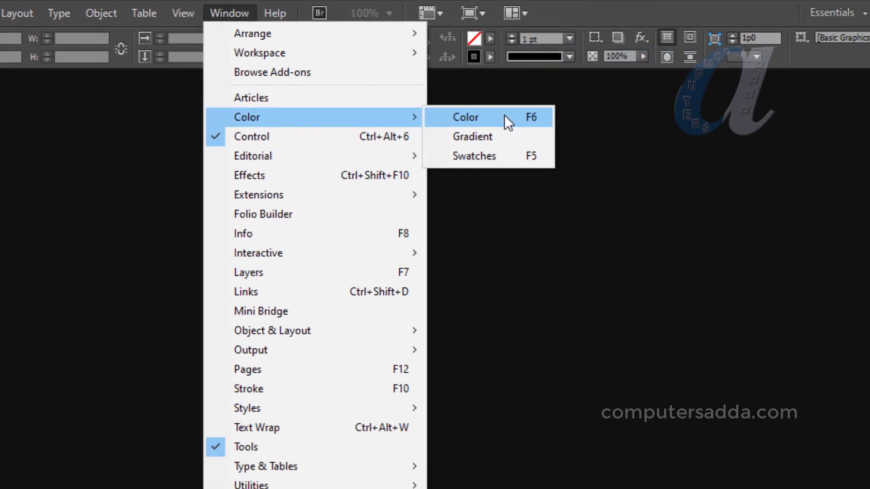
left_click(689, 161)
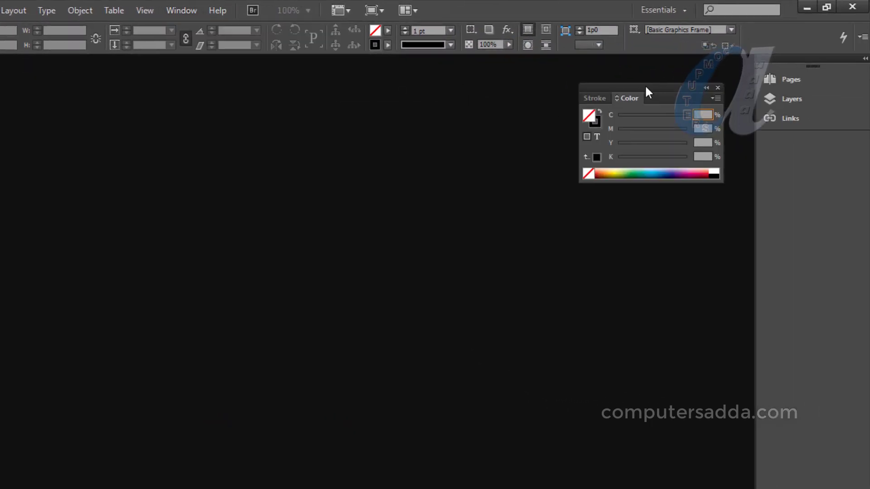
mouse_move(646, 85)
left_mouse_down()
mouse_move(620, 89)
mouse_move(662, 90)
left_mouse_up()
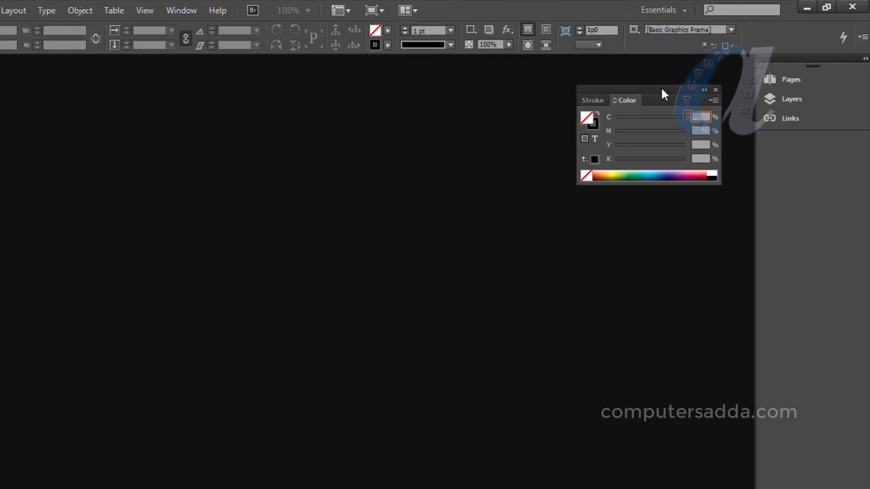
Step: Display the Swatches panel and position it just below the Color panel
left_click(172, 10)
mouse_move(304, 89)
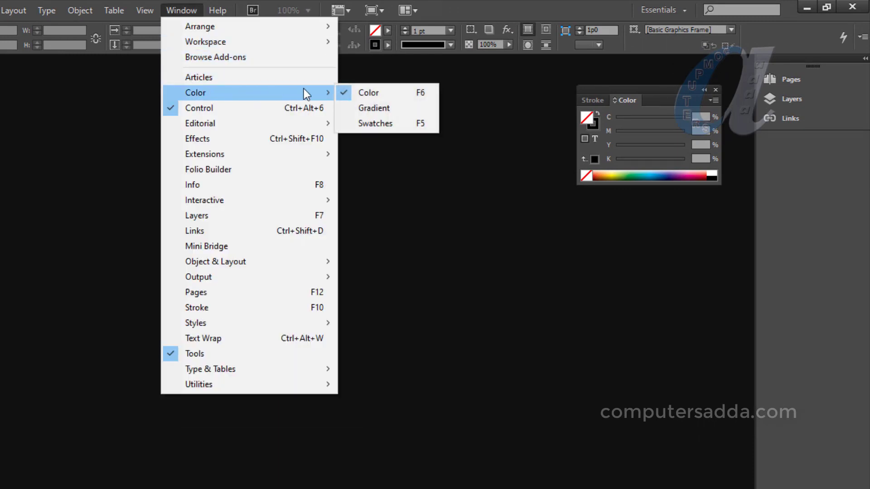
left_click(368, 121)
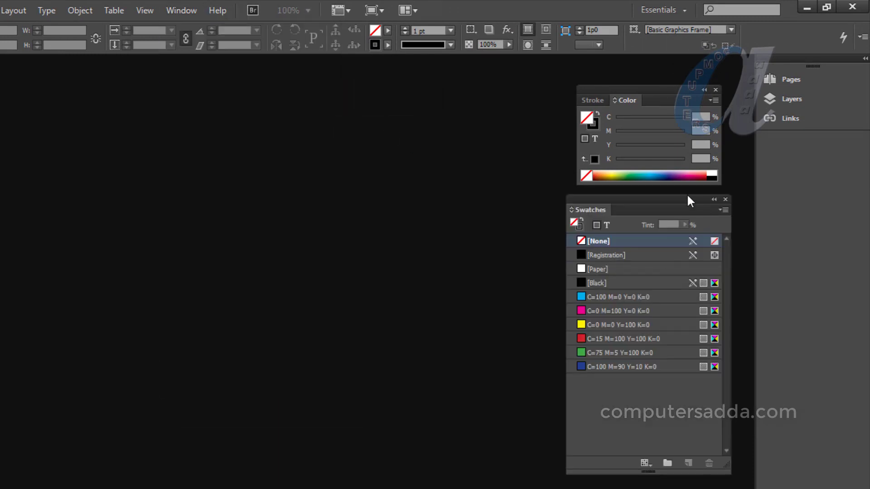
mouse_move(682, 196)
left_mouse_down()
mouse_move(621, 216)
mouse_move(680, 205)
left_mouse_up()
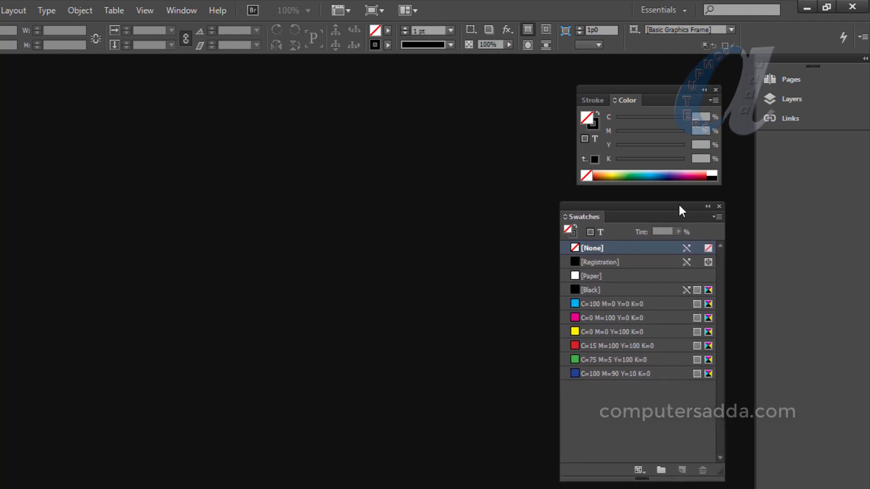
Step: Create a new one-page Letter print document with the default preset
left_click(36, 10)
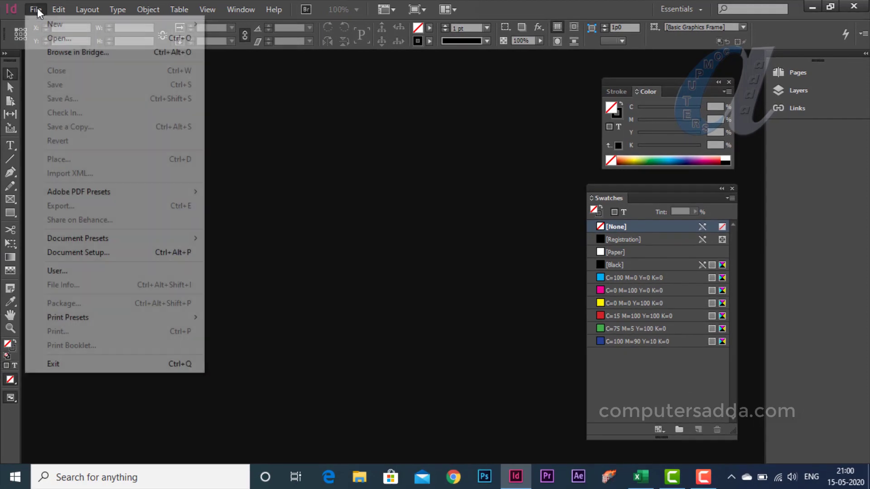
mouse_move(55, 24)
left_click(227, 23)
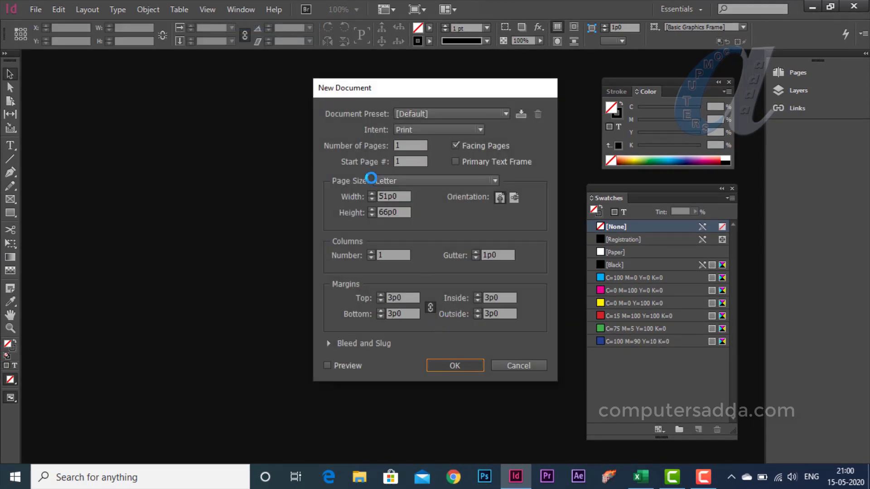
key("Return")
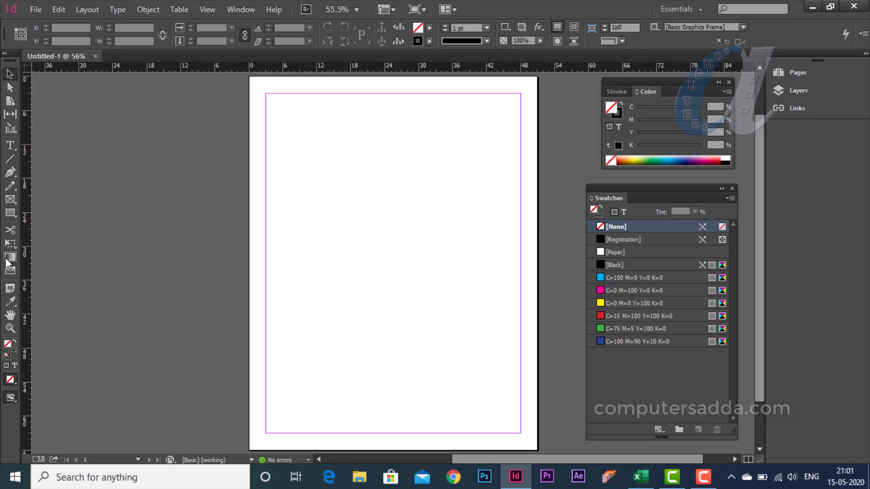
Step: Draw a rectangle about 19p0 wide and 16p10.5 high in the upper part of the page
left_click(10, 215)
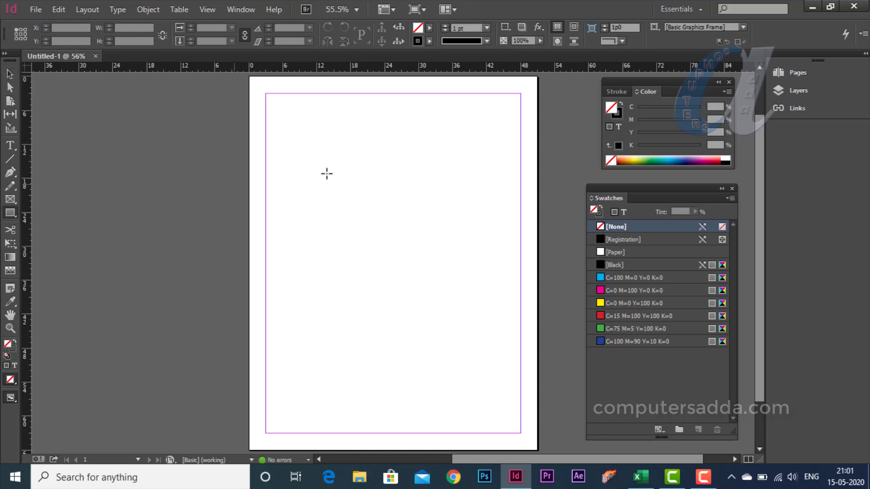
left_click_drag(290, 136, 398, 230)
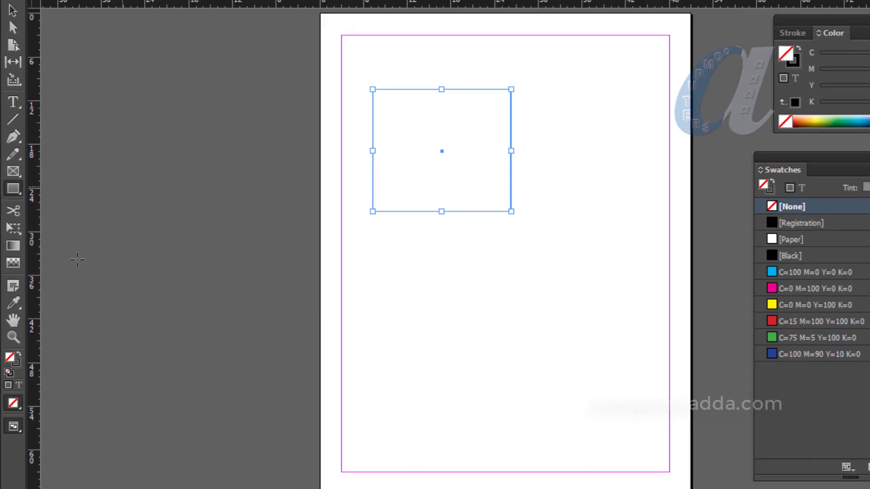
Step: Fill the rectangle with a green of R 80, G 148, B 80 using the Color Picker
double_click(9, 355)
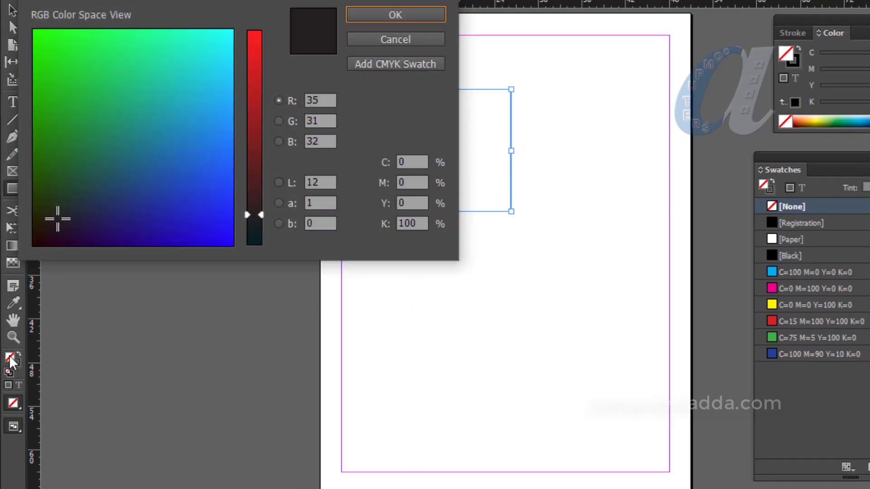
left_click_drag(159, 0, 196, 18)
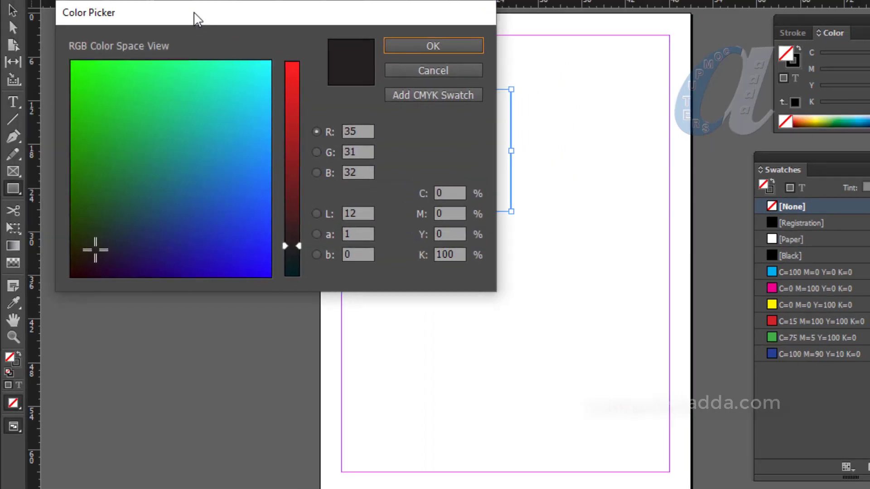
mouse_move(159, 74)
left_mouse_down()
mouse_move(133, 117)
mouse_move(213, 89)
mouse_move(210, 136)
mouse_move(134, 152)
left_mouse_up()
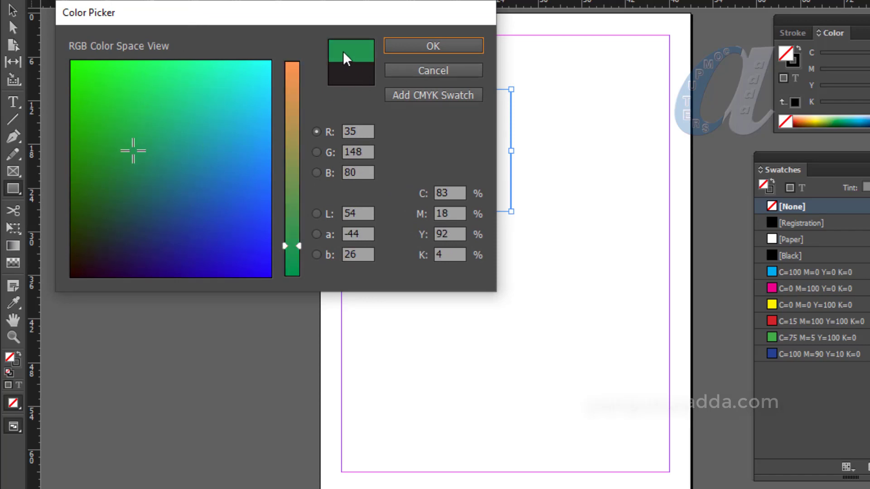
left_click_drag(288, 76, 296, 208)
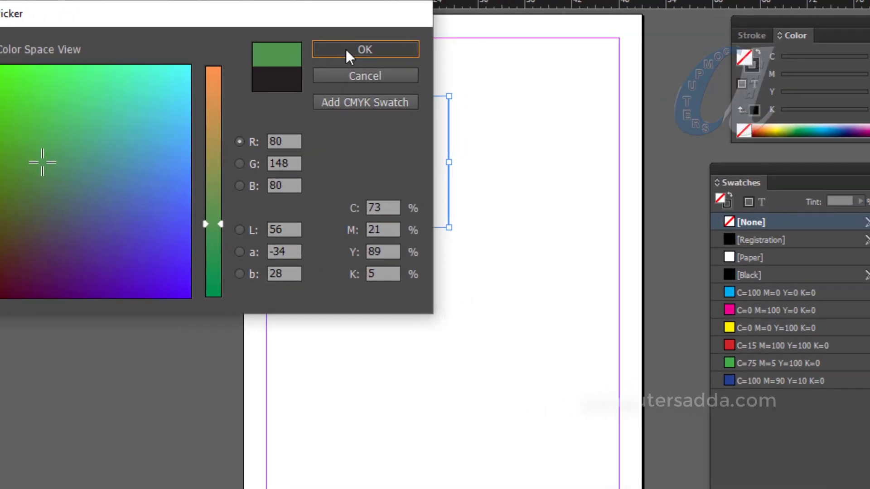
left_click(426, 46)
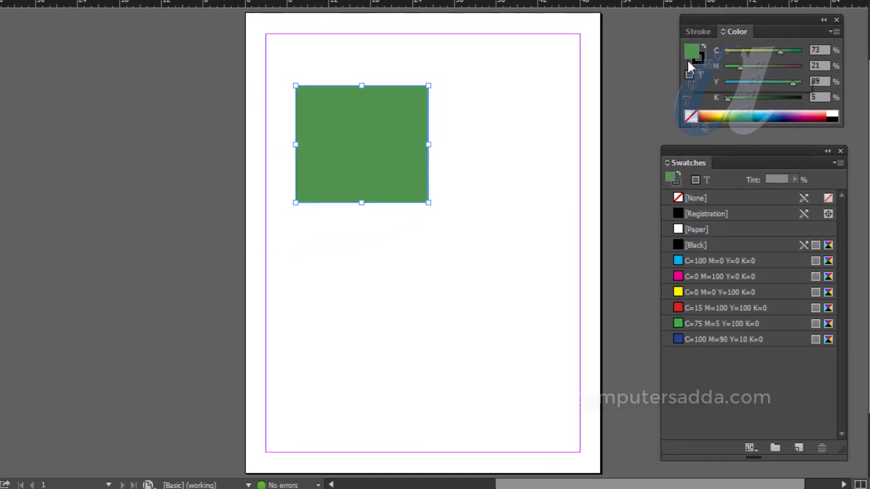
Step: Change the rectangle's fill to a blue of R 79, G 141, B 203 using the Color Picker
double_click(688, 49)
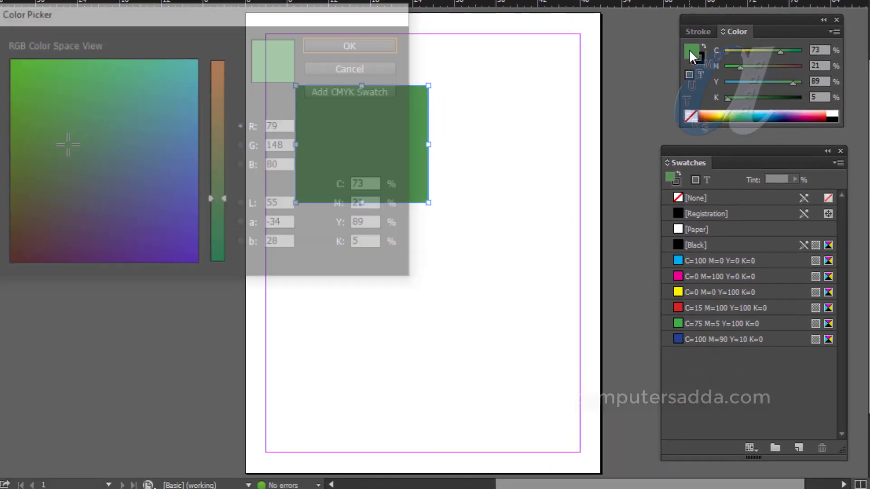
left_click_drag(72, 93, 159, 149)
left_click(353, 44)
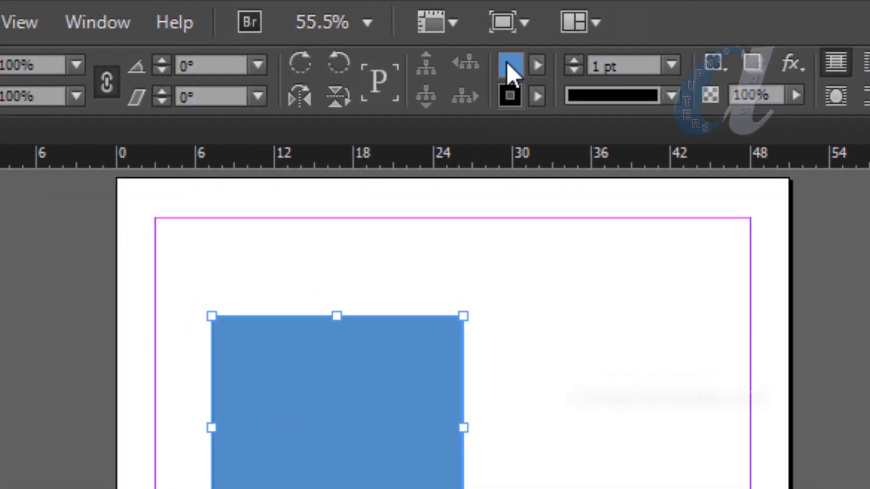
double_click(452, 77)
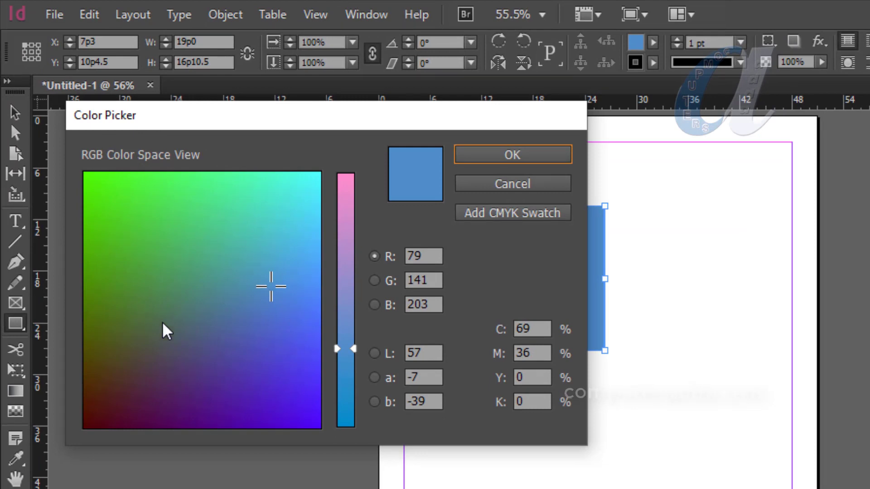
left_click(512, 185)
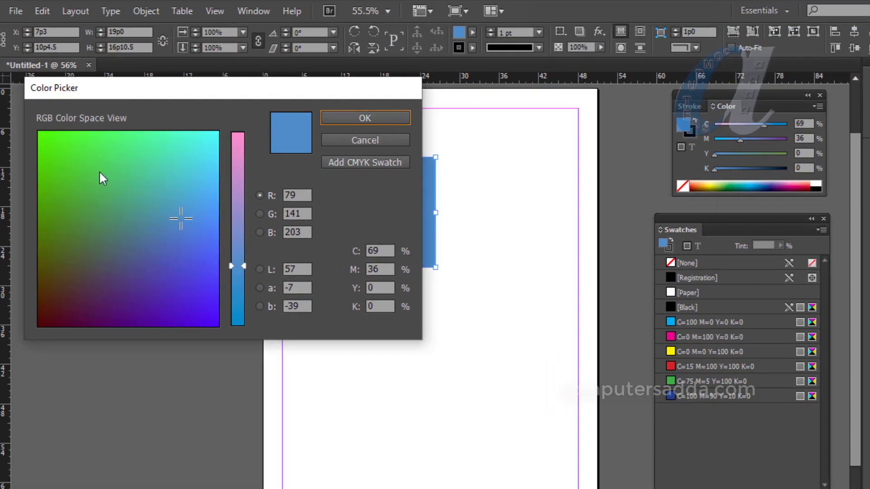
left_click(97, 171)
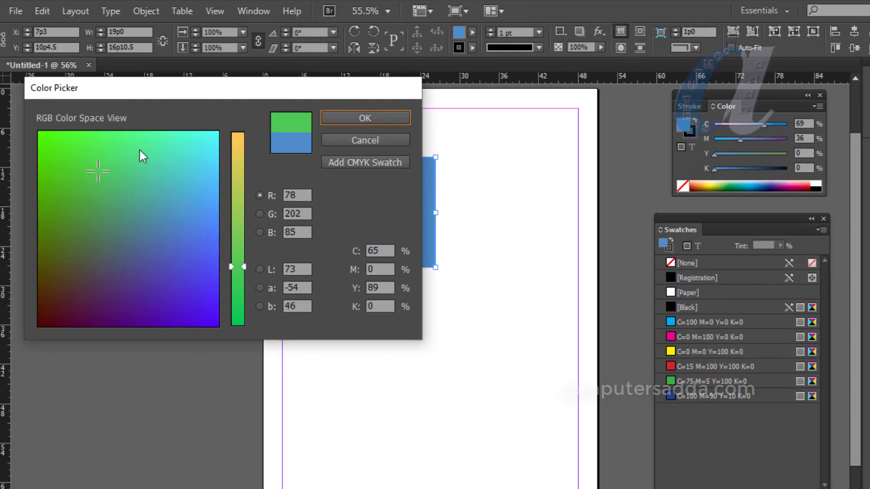
left_click(52, 101)
left_click(57, 201)
left_click(85, 227)
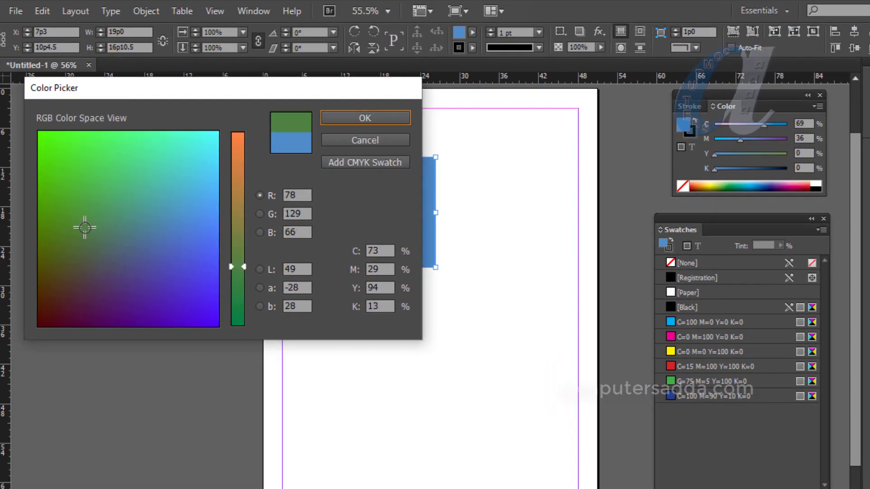
left_click(344, 144)
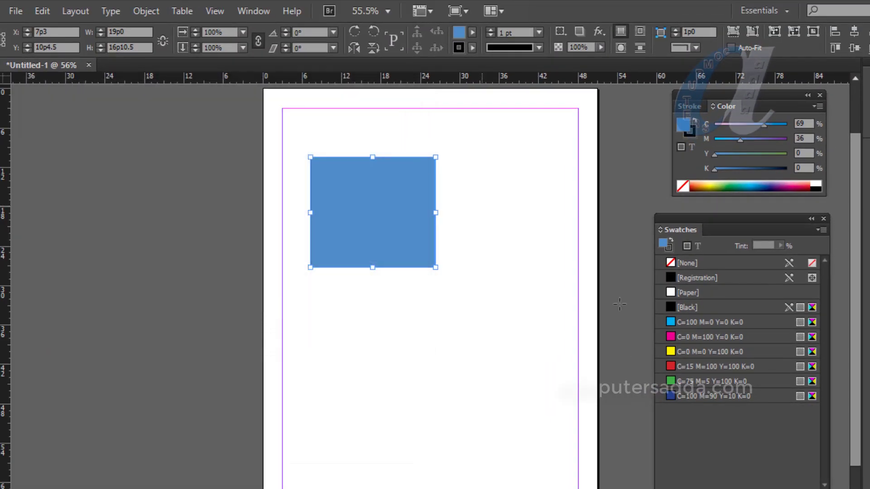
Step: Apply the magenta swatch C=0 M=100 Y=0 K=0 to the rectangle's fill, followed by the red swatch C=15 M=100 Y=100 K=0
left_click(696, 336)
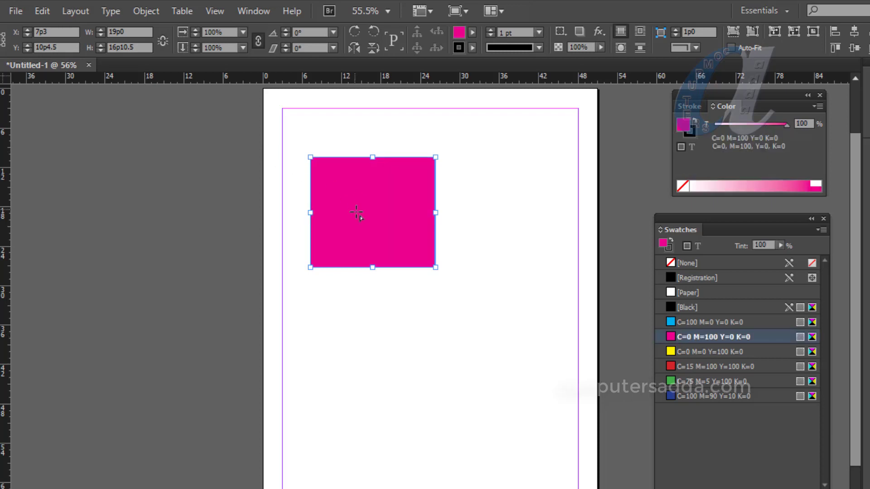
left_click(703, 367)
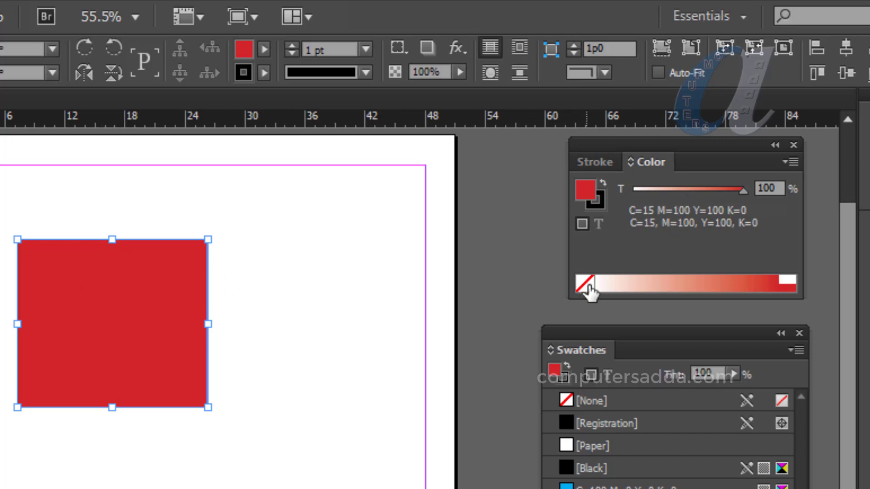
Step: Try several lighter and darker tints of the red fill, finishing with the tint at 100%
left_click(615, 282)
left_click(758, 285)
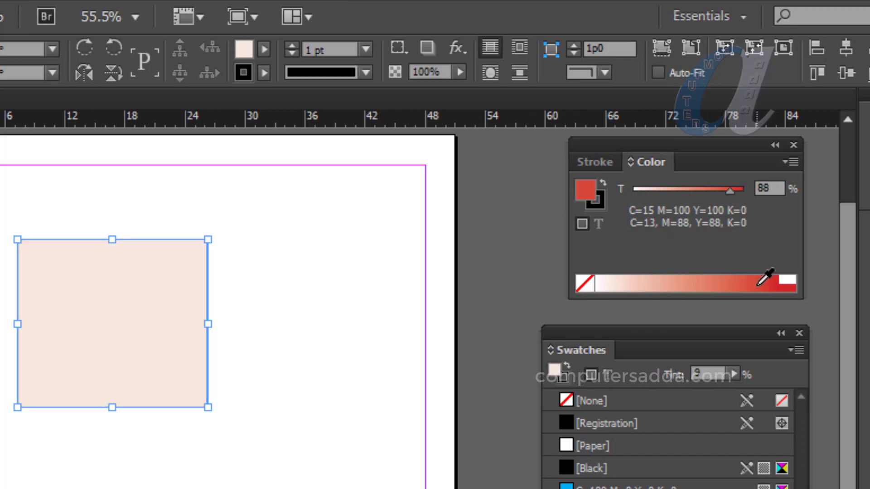
left_click(703, 280)
left_click(655, 278)
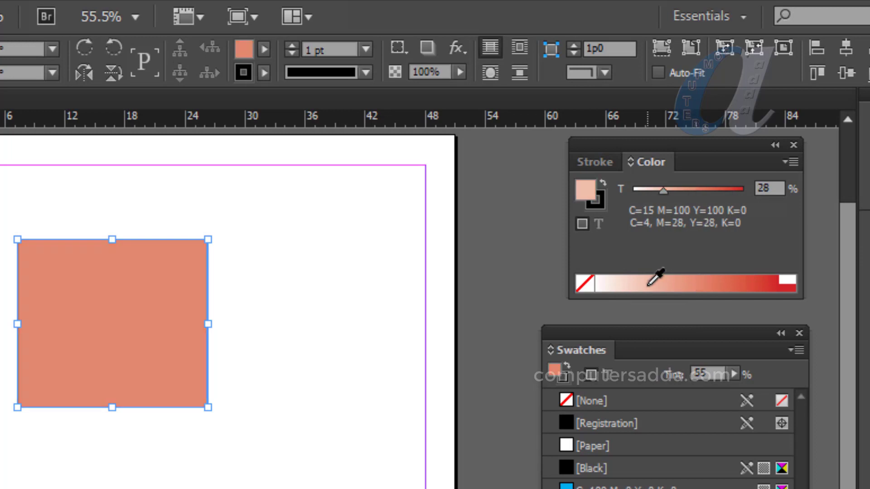
left_click(724, 284)
left_click(767, 284)
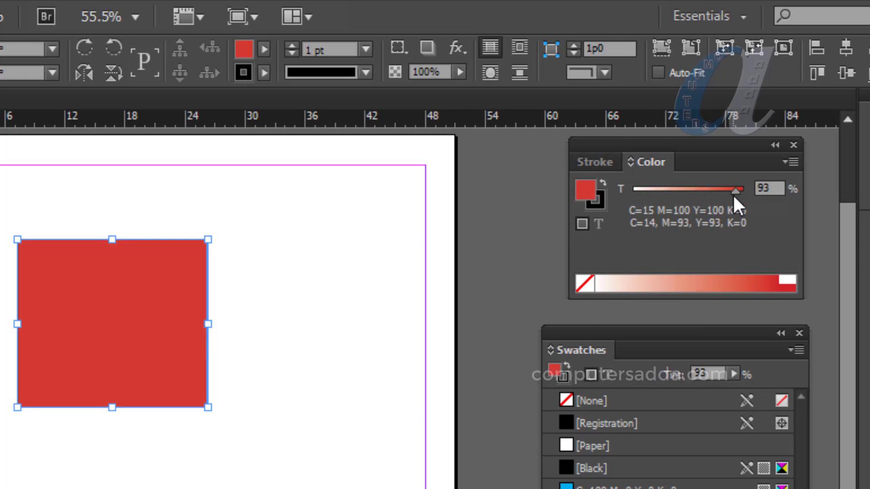
mouse_move(732, 190)
left_mouse_down()
mouse_move(627, 192)
mouse_move(745, 192)
left_mouse_up()
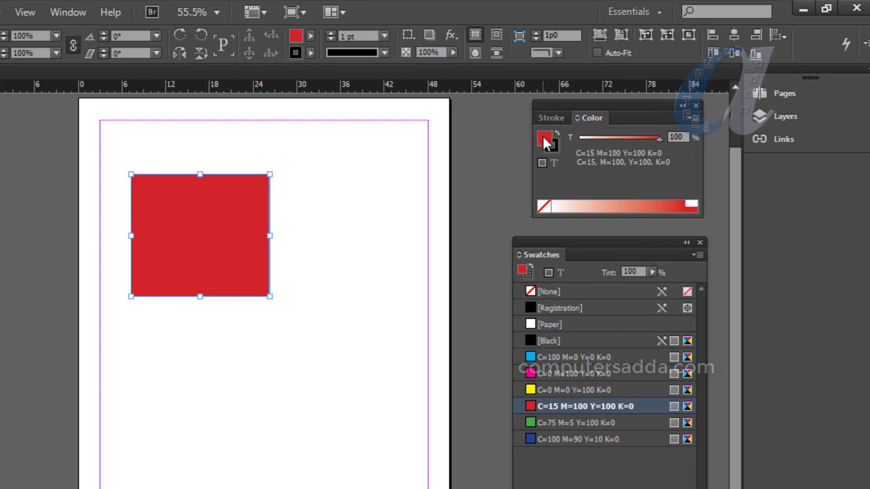
Step: Make the rectangle's stroke the active colour attribute and switch back to its fill
left_click(554, 149)
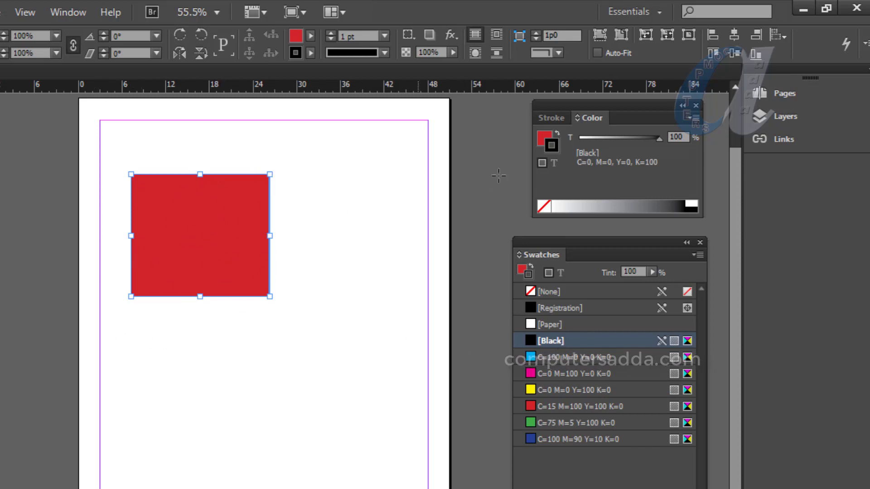
left_click(545, 137)
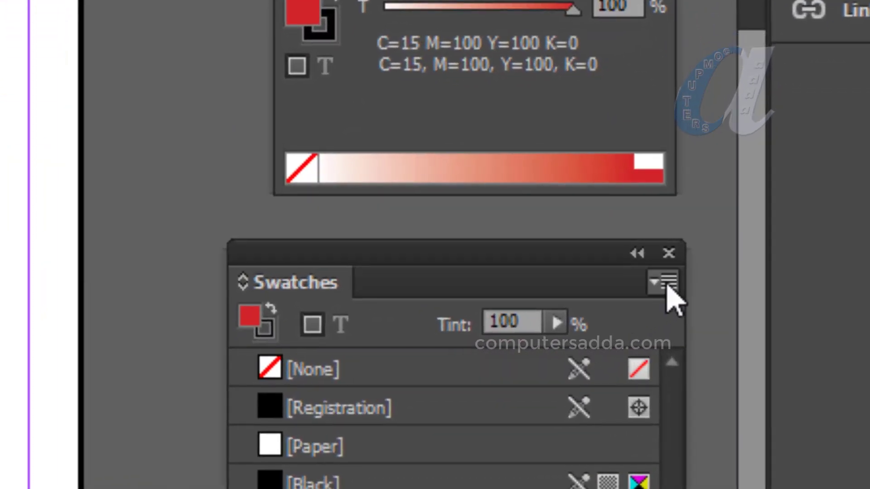
left_click(668, 285)
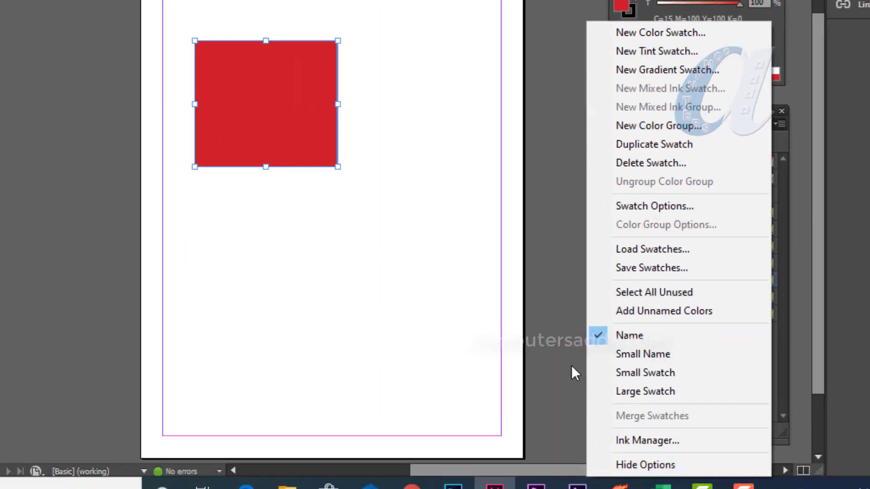
left_click(567, 334)
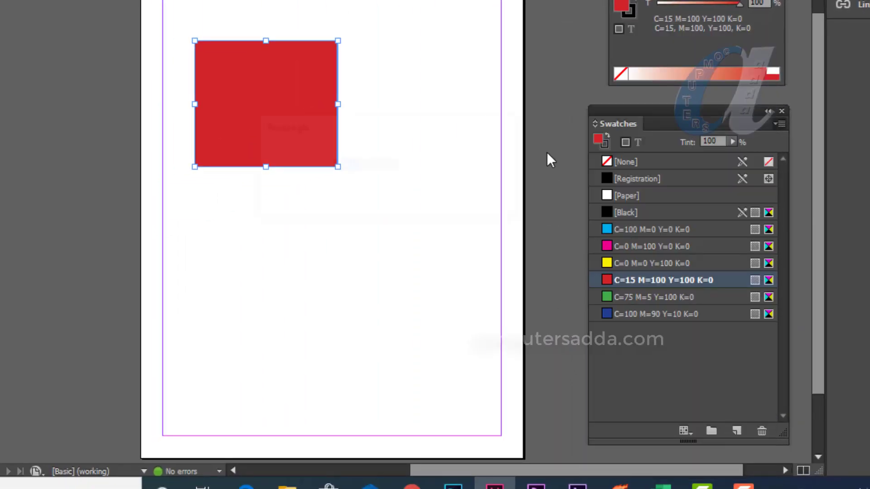
left_click(463, 181)
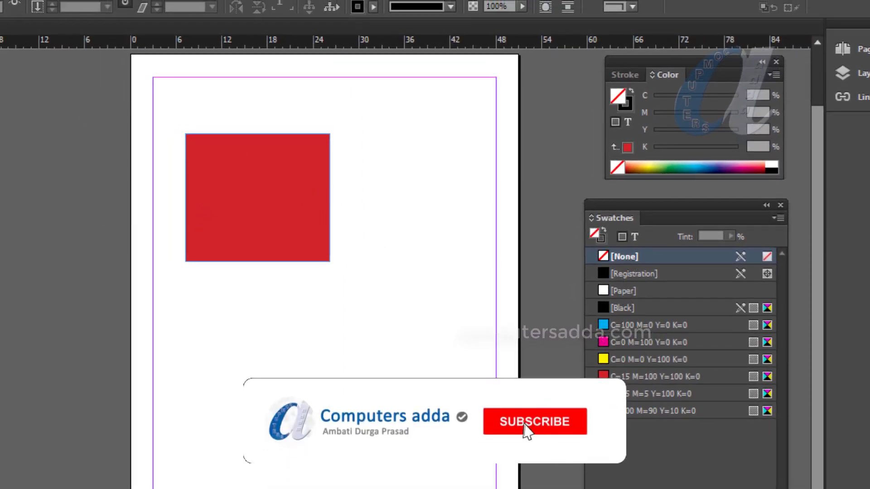
Step: Draw a second rectangle overlapping the red one's upper-right corner and try the yellow C=0 M=0 Y=100 K=0, [Paper] and [None] fills on it
left_click(253, 181)
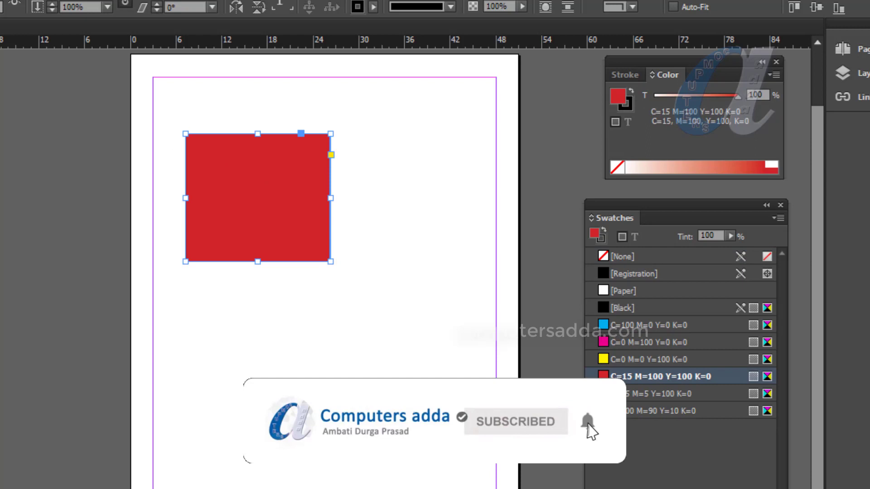
key("m")
left_click_drag(257, 92, 421, 225)
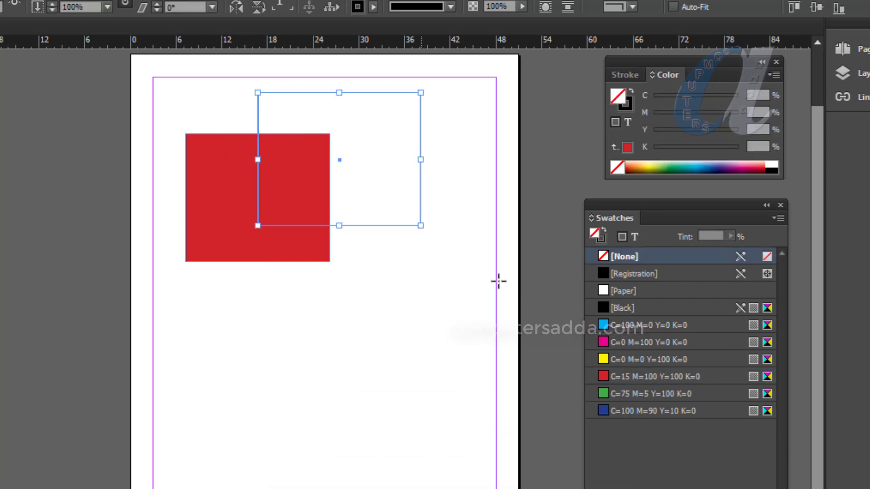
left_click(639, 363)
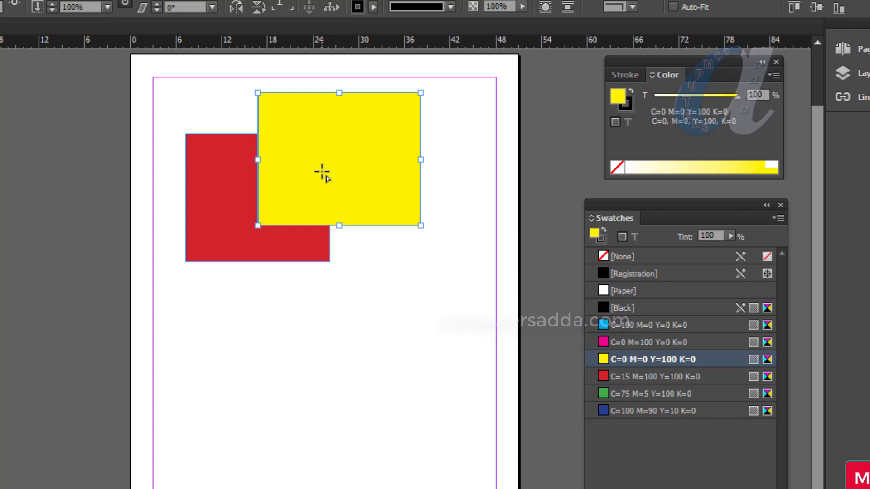
left_click(623, 293)
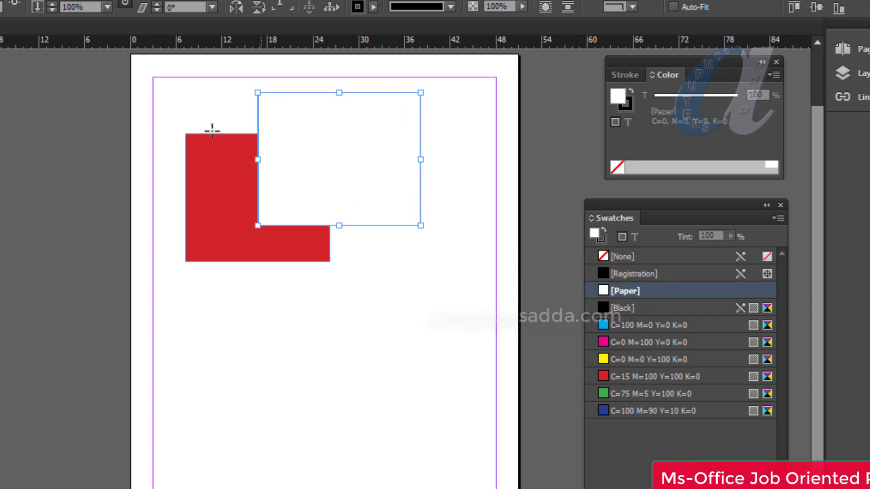
left_click(632, 257)
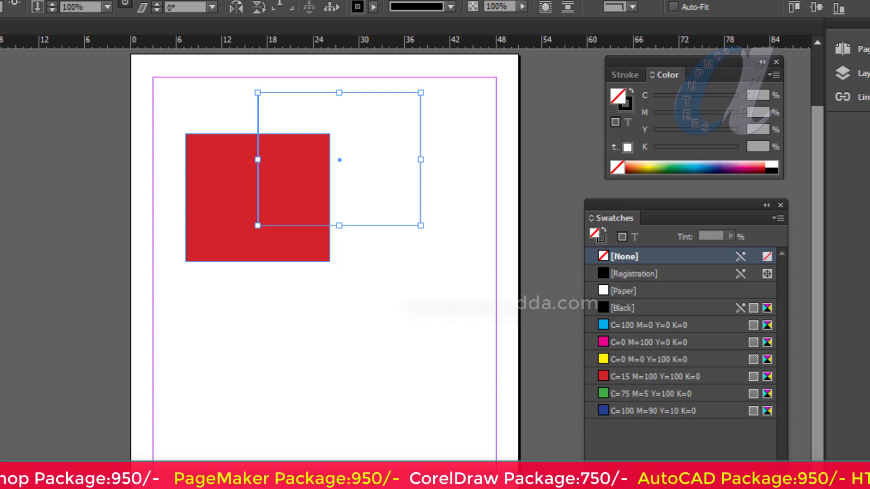
Step: Draw a third rectangle below the other two and compare the [Paper] fill with the [None] fill on it
mouse_move(209, 306)
left_mouse_down()
mouse_move(309, 410)
mouse_move(368, 449)
left_mouse_up()
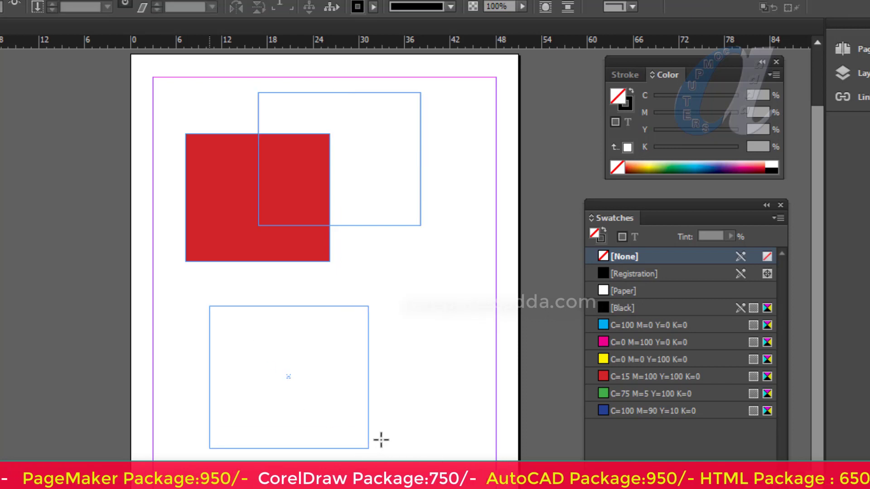
left_click(625, 292)
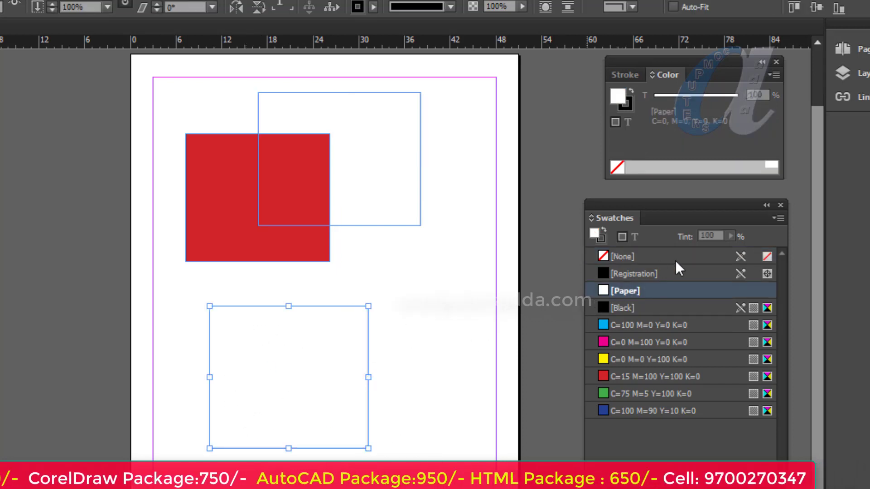
left_click(630, 256)
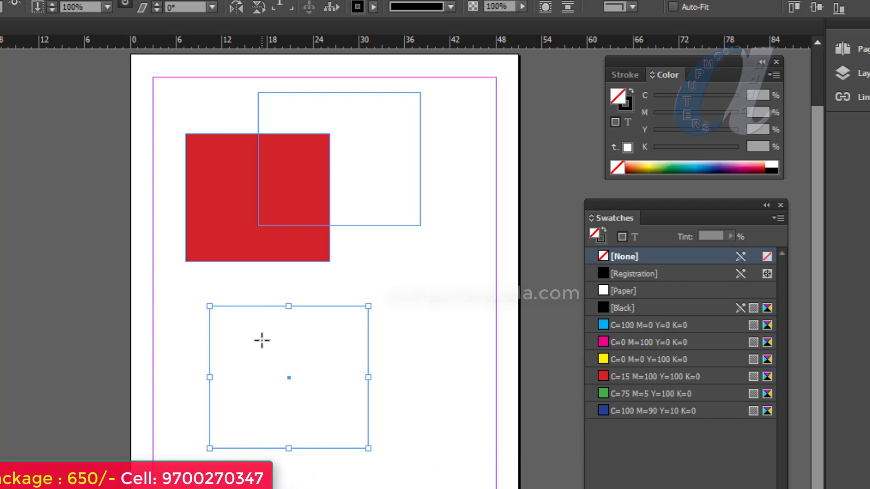
Step: Try the yellow and magenta swatches on the lower rectangle's fill, finishing with cyan C=100 M=0 Y=0 K=0
left_click(653, 358)
left_click(646, 341)
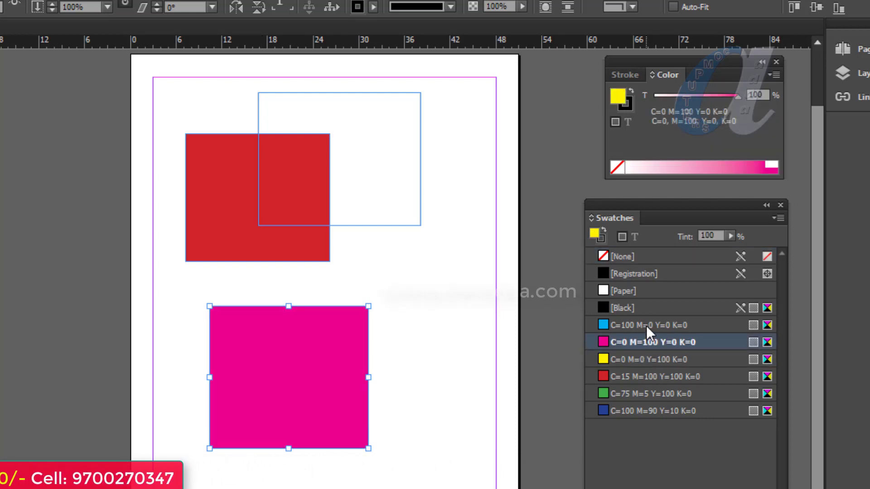
left_click(648, 323)
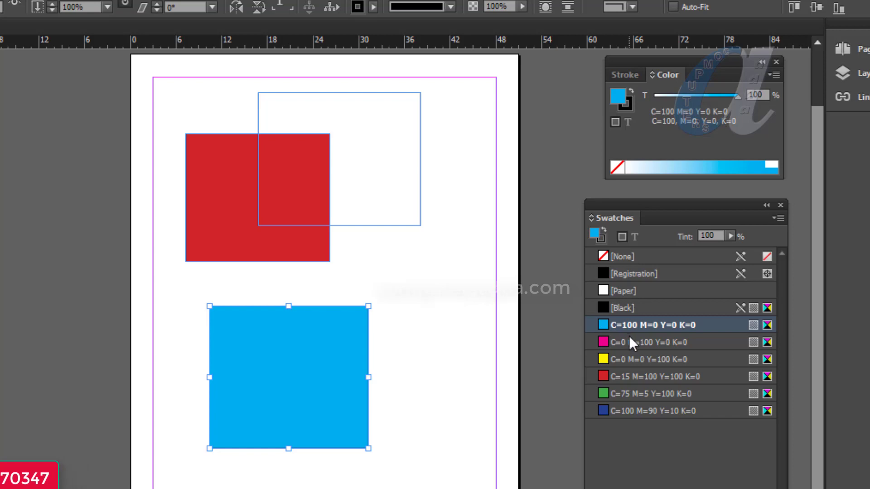
left_click(775, 218)
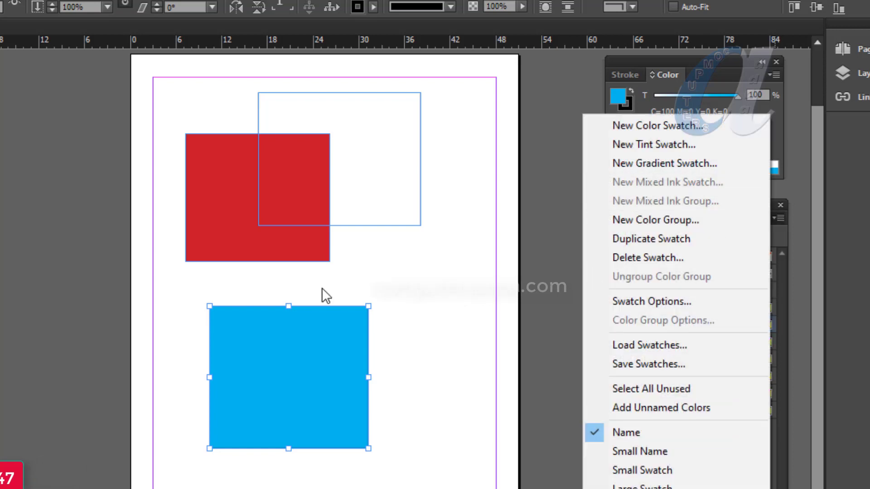
left_click(184, 215)
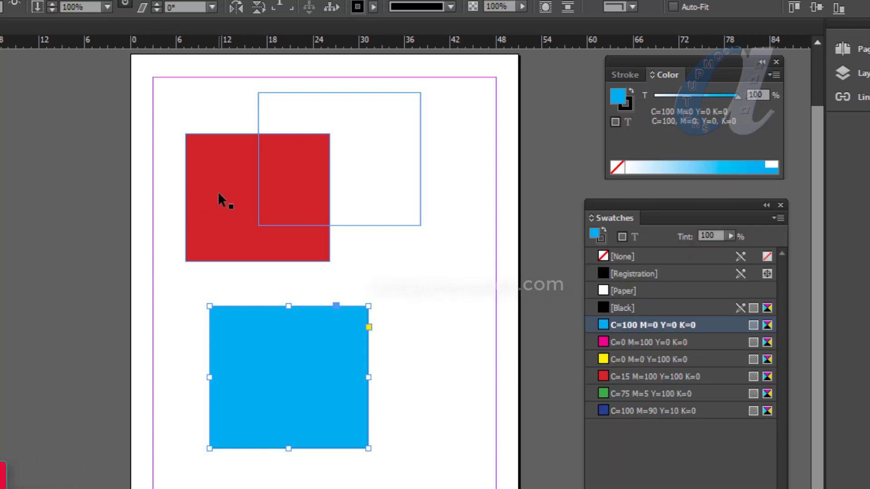
Step: Delete the red, unfilled and cyan rectangles from the page
left_click(226, 206)
key("Delete")
left_click(306, 226)
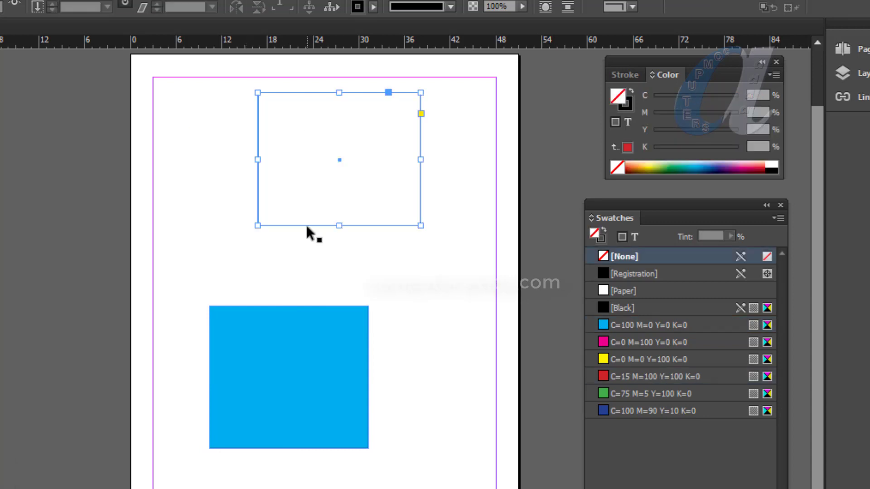
key("Delete")
left_click(291, 360)
key("Delete")
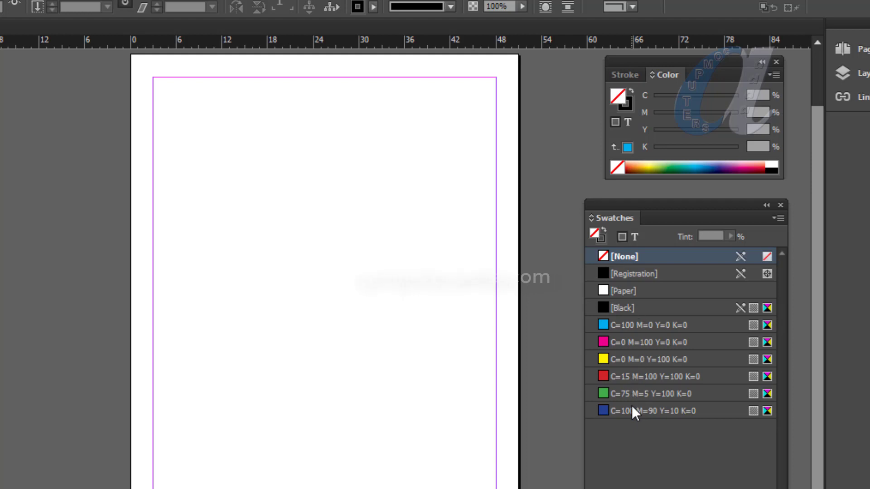
Step: Create a new CMYK process color swatch with the values C=11 M=52 Y=64 K=0
left_click(776, 217)
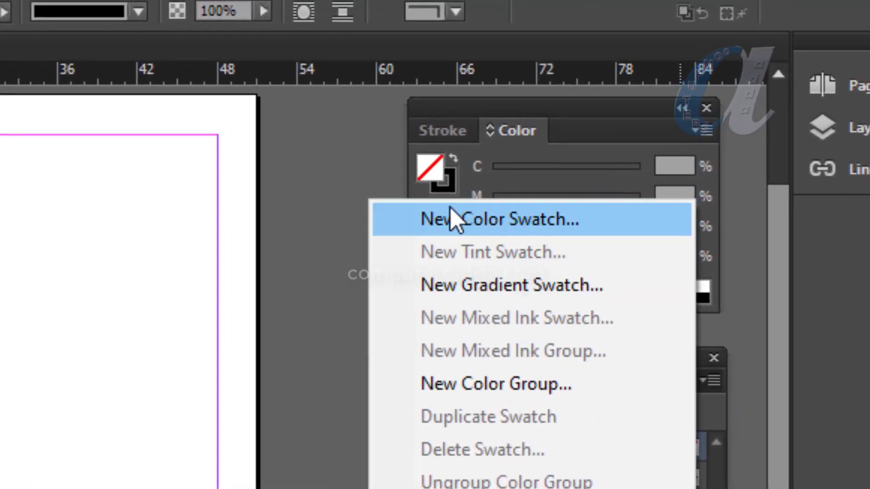
left_click(452, 217)
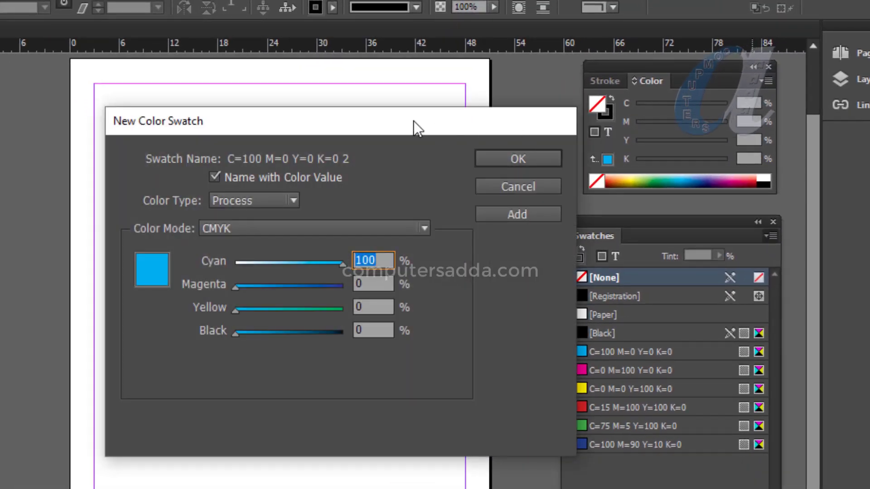
left_click_drag(414, 122, 320, 133)
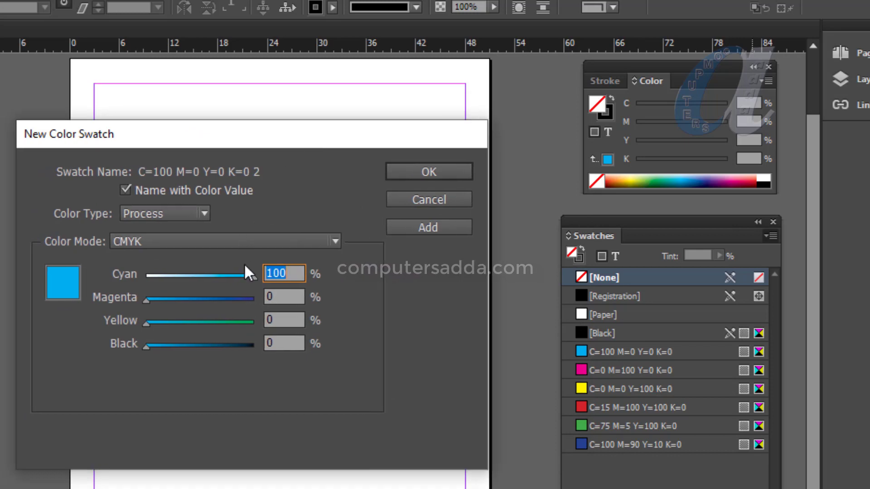
left_click_drag(254, 276, 202, 273)
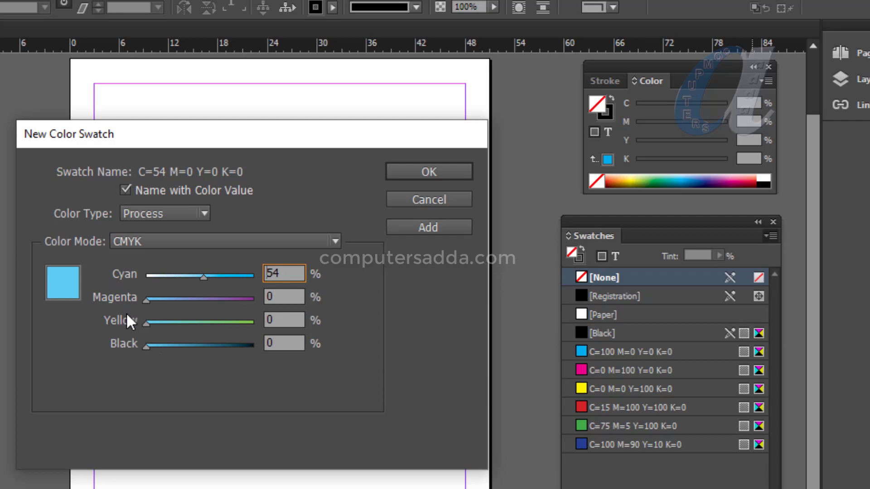
left_click_drag(146, 323, 214, 322)
left_click_drag(145, 297, 157, 277)
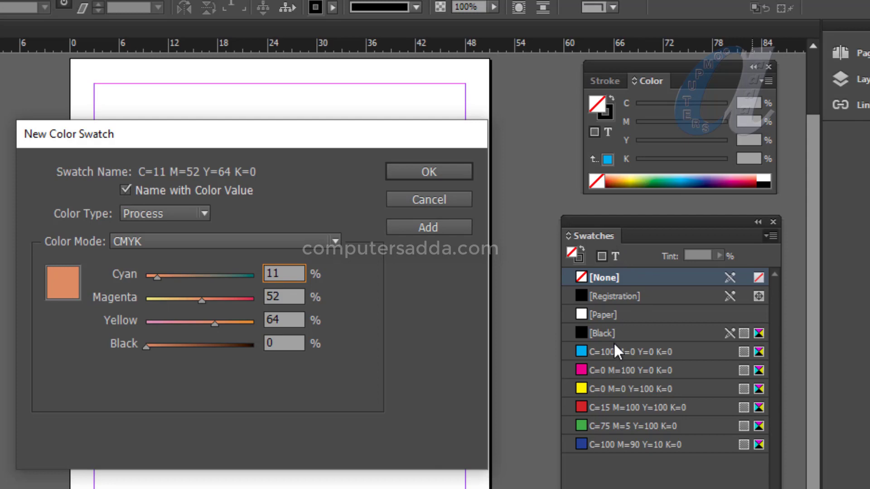
left_click(419, 171)
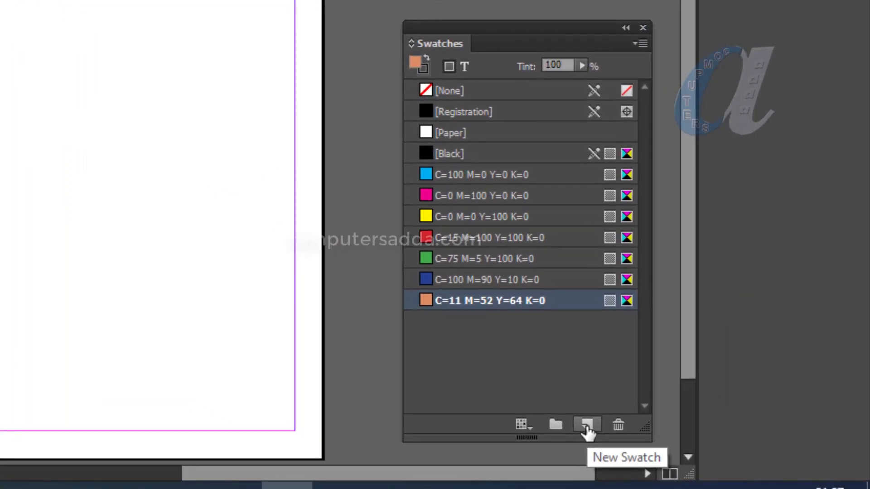
Step: Make a copy of the C=11 M=52 Y=64 K=0 swatch and adjust the copy's cyan to 48% and magenta to 35% in its options
left_click(586, 428)
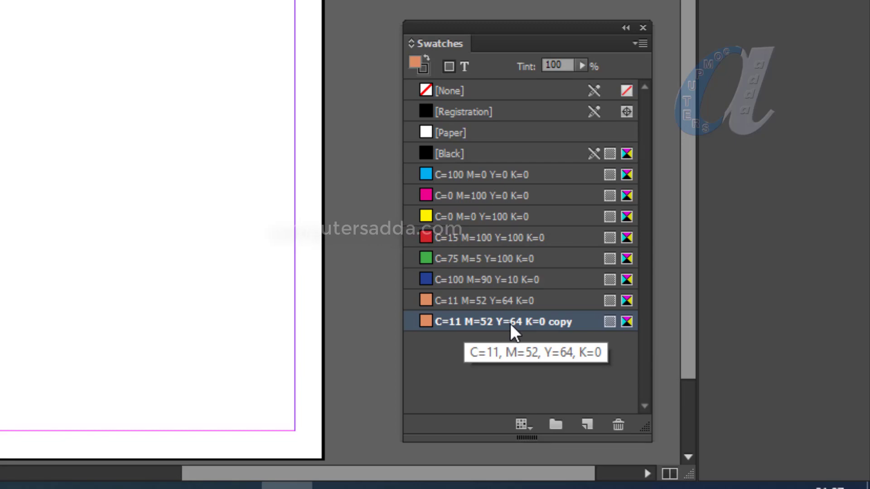
double_click(627, 322)
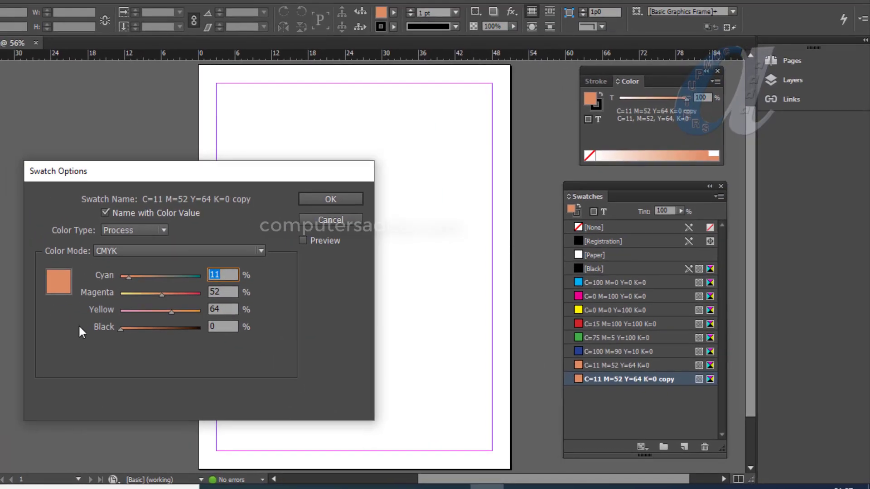
left_click_drag(131, 277, 149, 295)
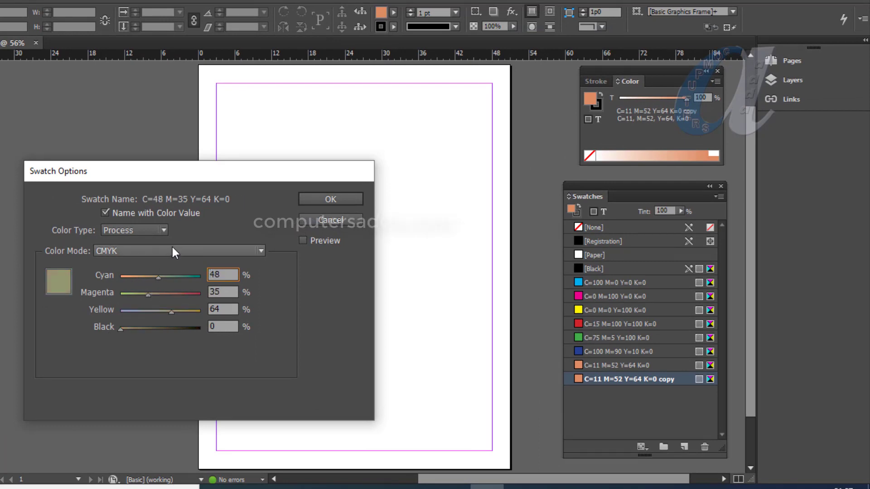
Step: Change the copied swatch's color mode to RGB and set its color to R=79 G=196 B=183
left_click(173, 249)
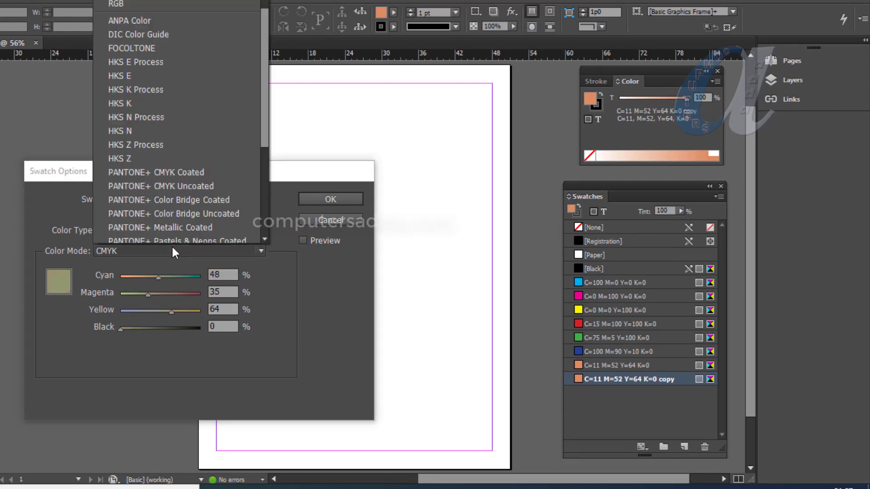
left_click(133, 2)
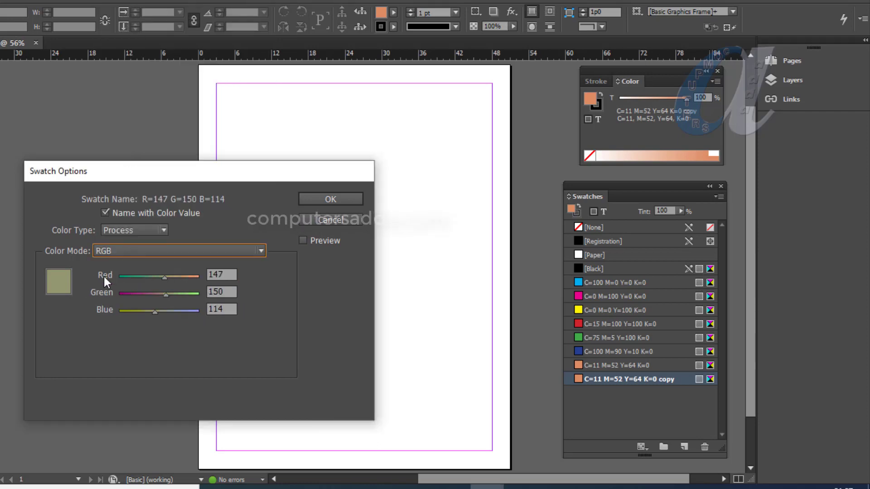
left_click_drag(164, 277, 179, 310)
left_click(311, 200)
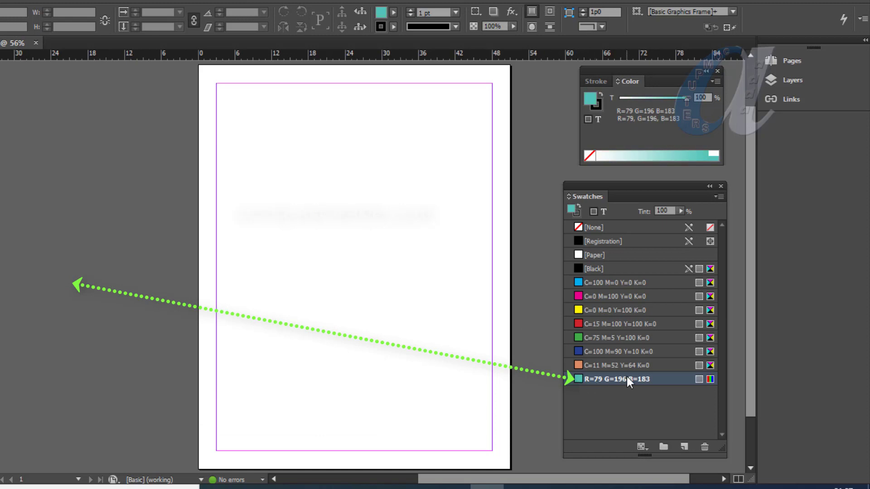
Step: Review the swatch options of the green C=75 M=5 Y=100 K=0 swatch and close them without changes
left_click(605, 339)
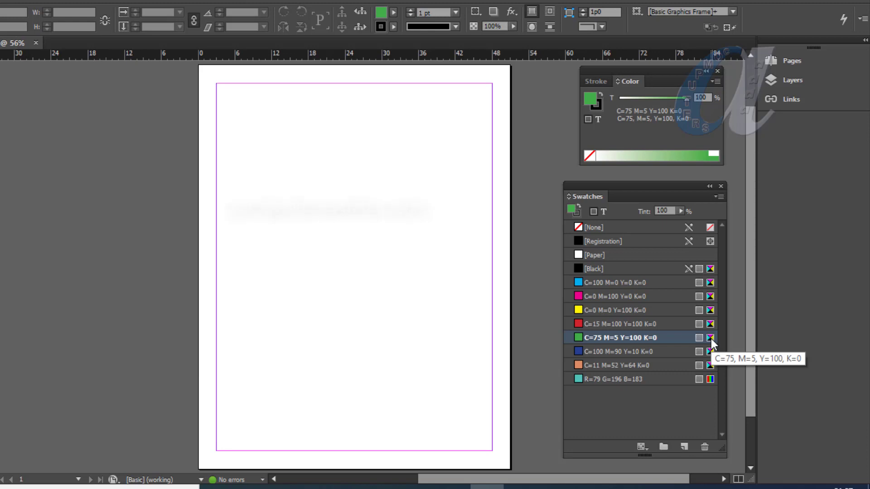
left_click(718, 197)
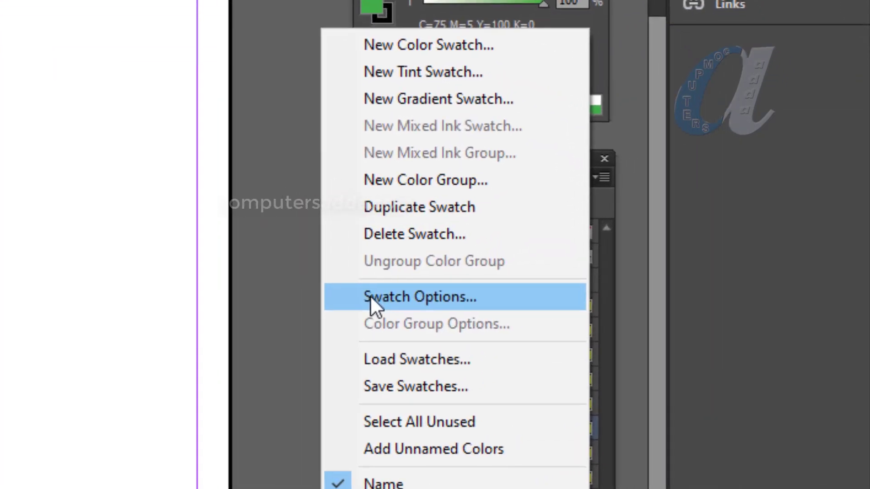
left_click(502, 277)
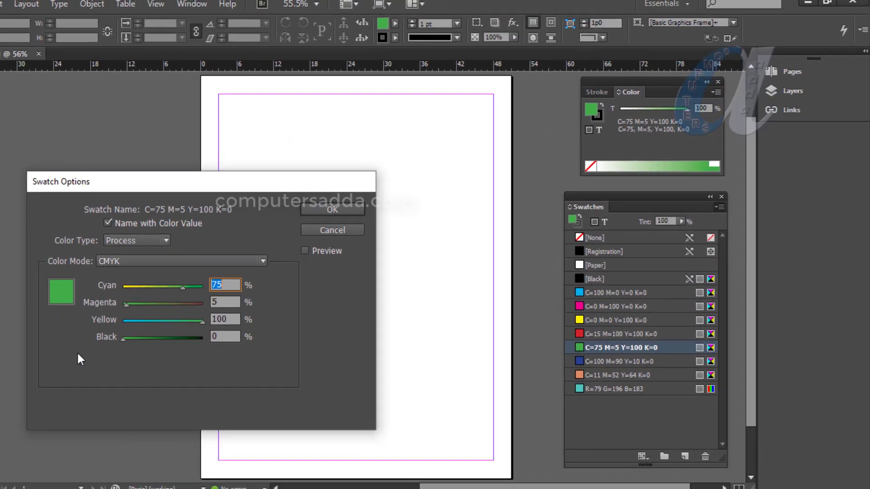
left_click(346, 227)
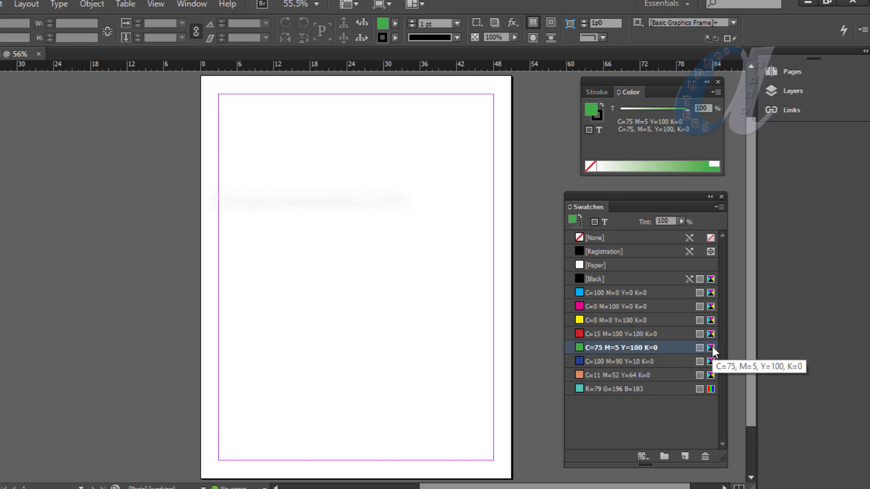
Step: Duplicate the green C=75 M=5 Y=100 K=0 swatch, delete the original and select the copy
left_click(719, 208)
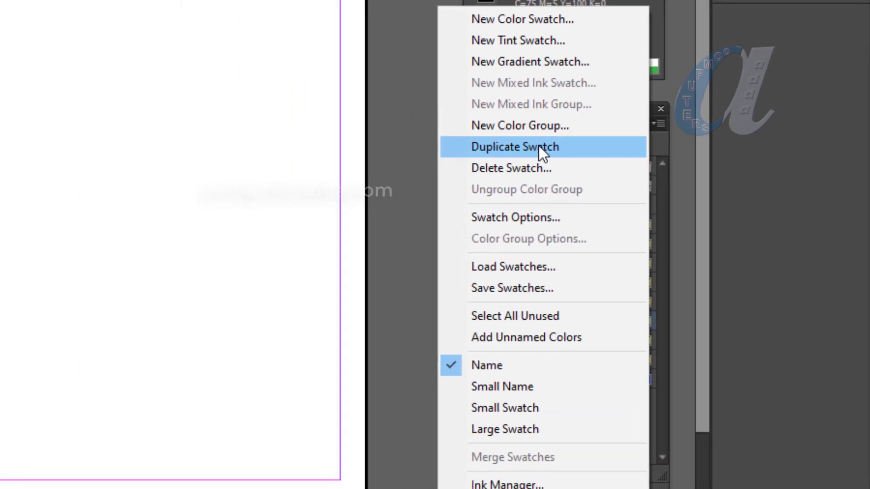
left_click(539, 146)
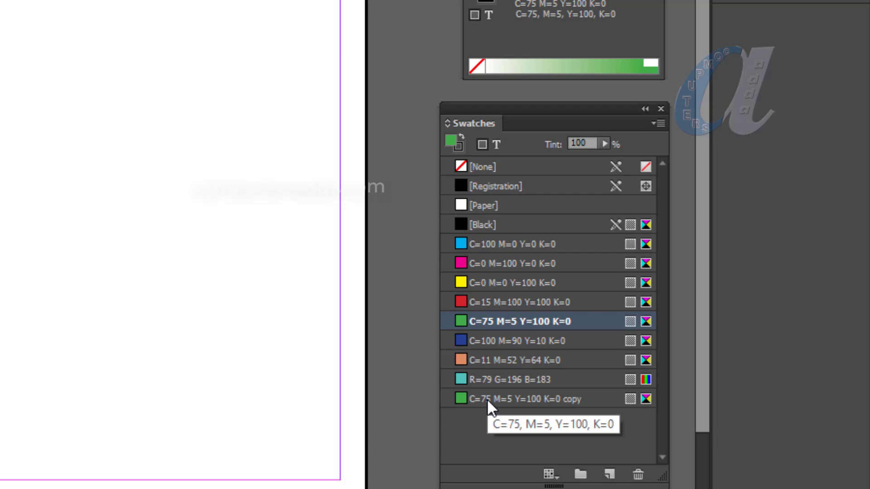
left_click(658, 123)
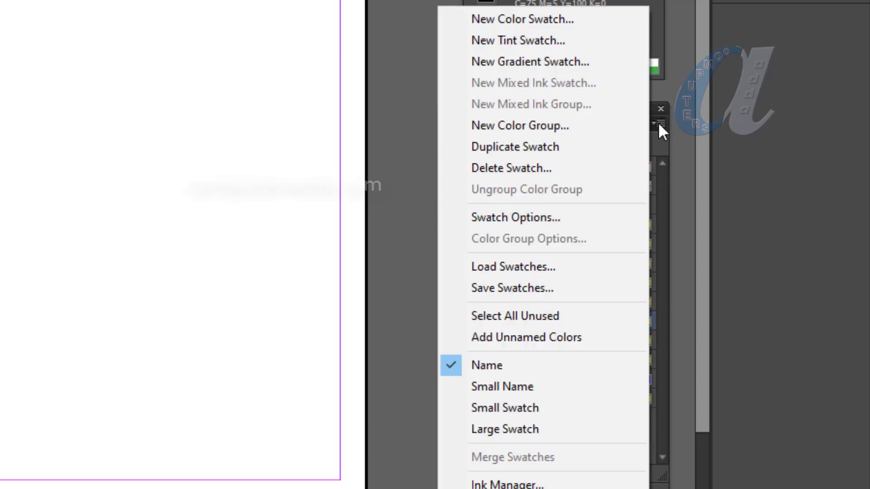
left_click(512, 169)
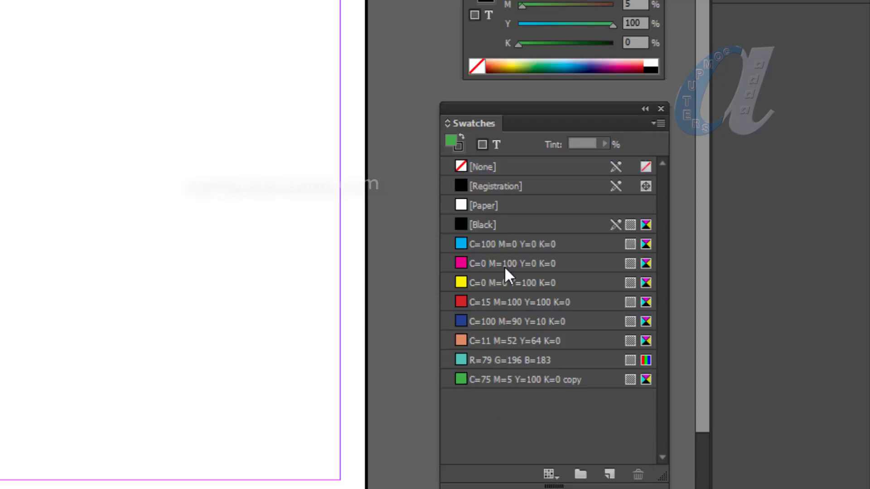
left_click(488, 383)
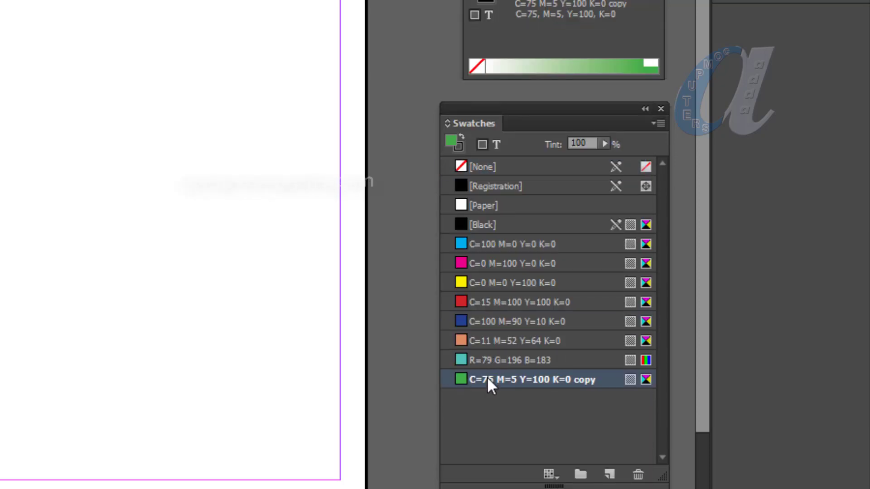
Step: Delete the green copy swatch and group the C=15 M=100 Y=100 K=0, C=100 M=90 Y=10 K=0 and C=11 M=52 Y=64 K=0 swatches as Color Group 1
left_click(638, 475)
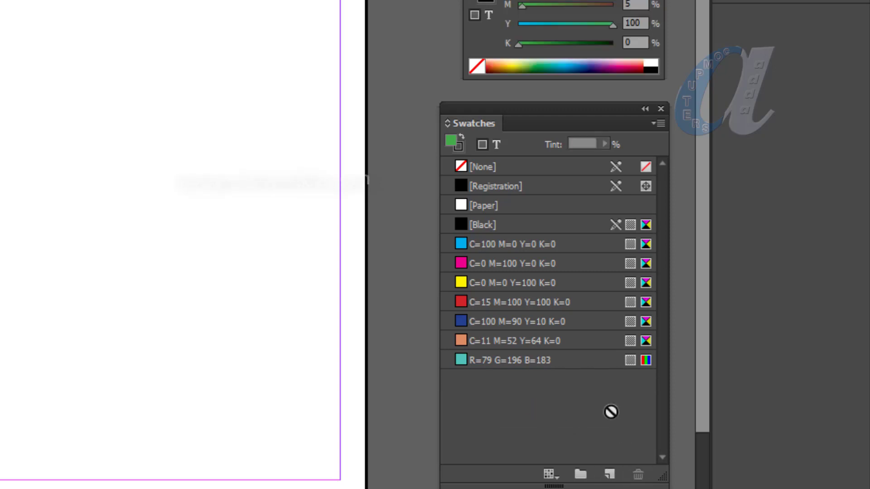
left_click(504, 303)
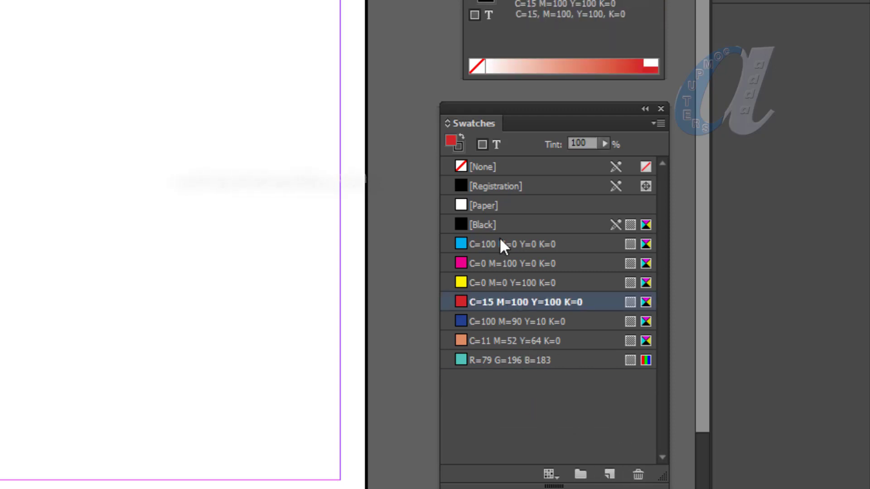
left_click(494, 321, "shift")
left_click(493, 341, "shift")
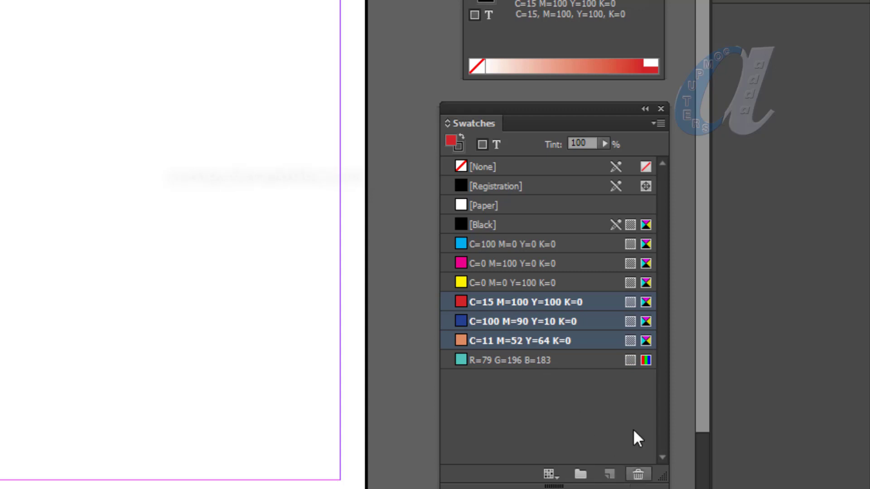
left_click(659, 123)
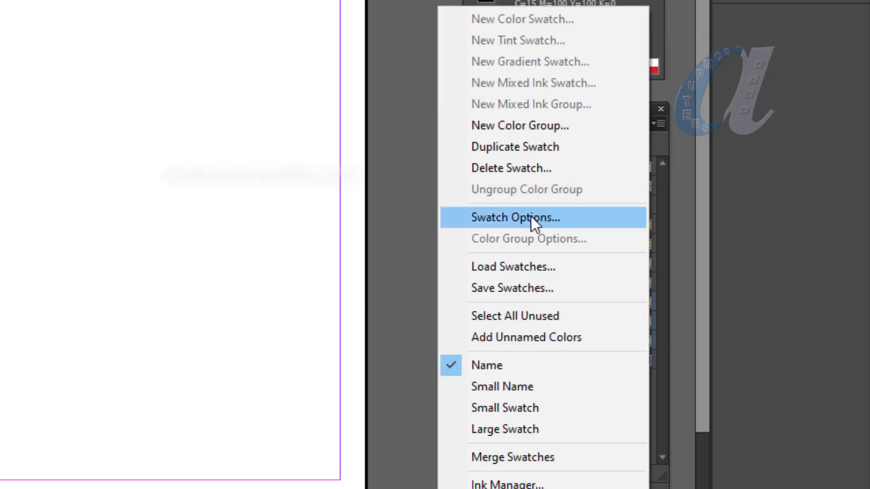
left_click(586, 128)
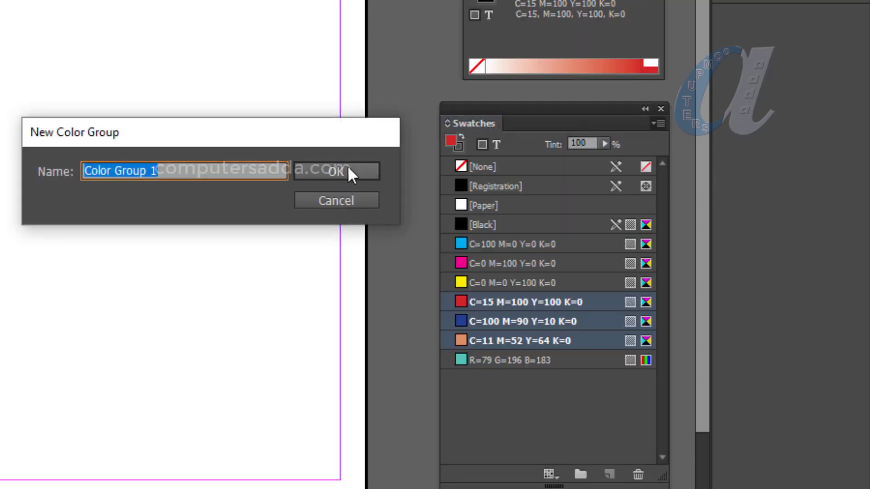
left_click(319, 174)
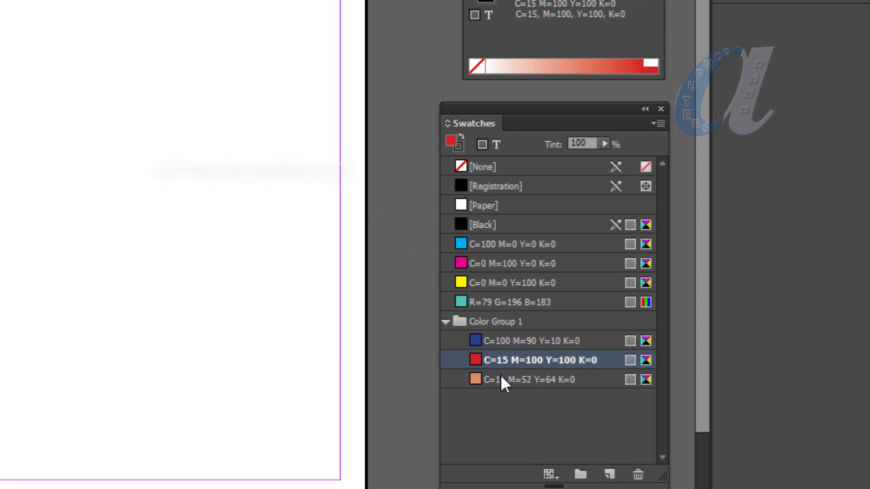
Step: Ungroup Color Group 1 so its three swatches return to the main swatch list
left_click(497, 322)
right_click(497, 321)
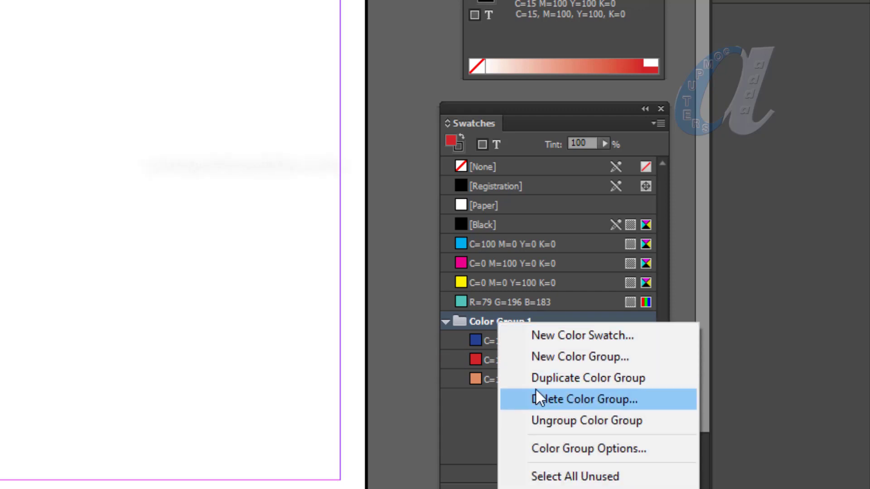
left_click(540, 421)
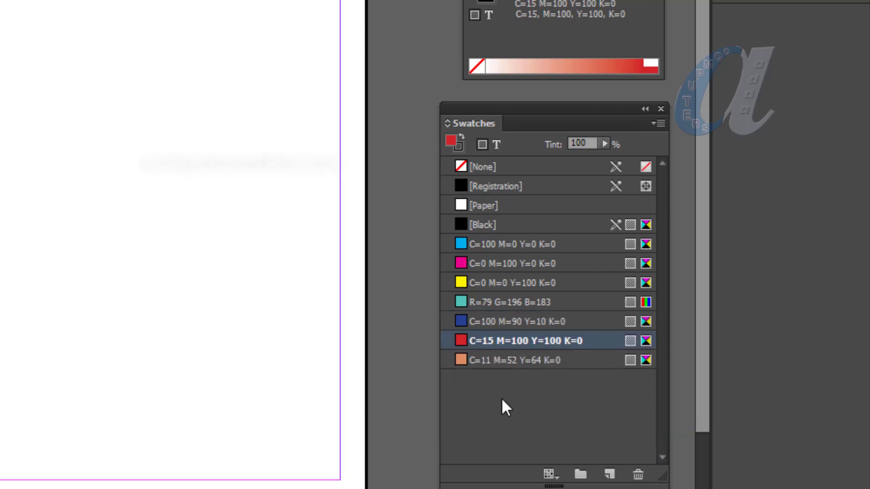
Step: Review the Save Swatches dialog for exporting the red swatch as an Adobe Swatch Exchange file and close it without saving
left_click(659, 123)
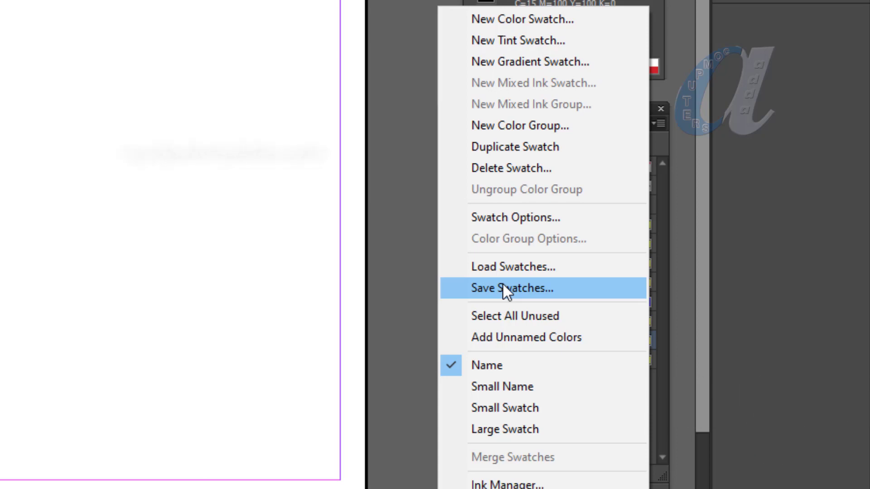
left_click(519, 291)
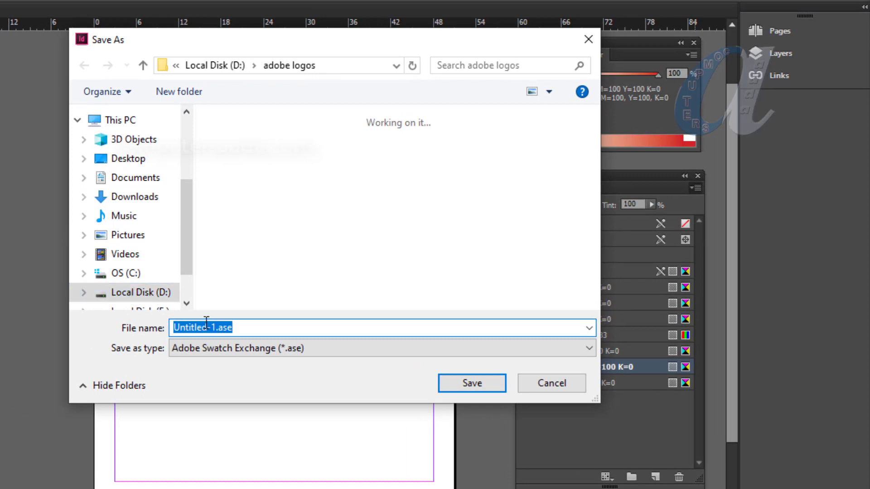
left_click(558, 387)
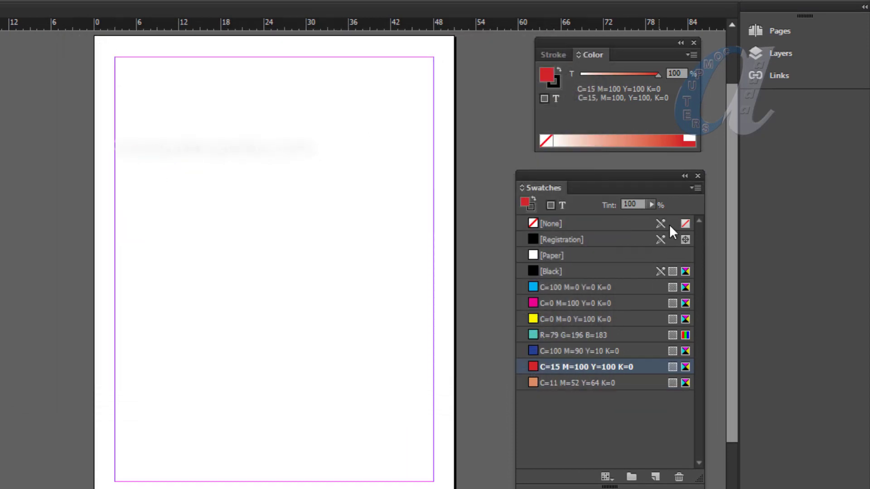
left_click(695, 186)
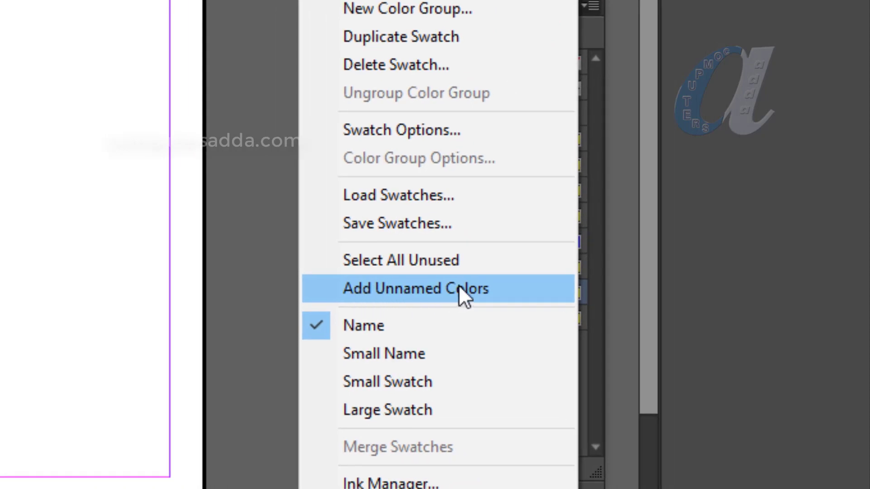
left_click(503, 295)
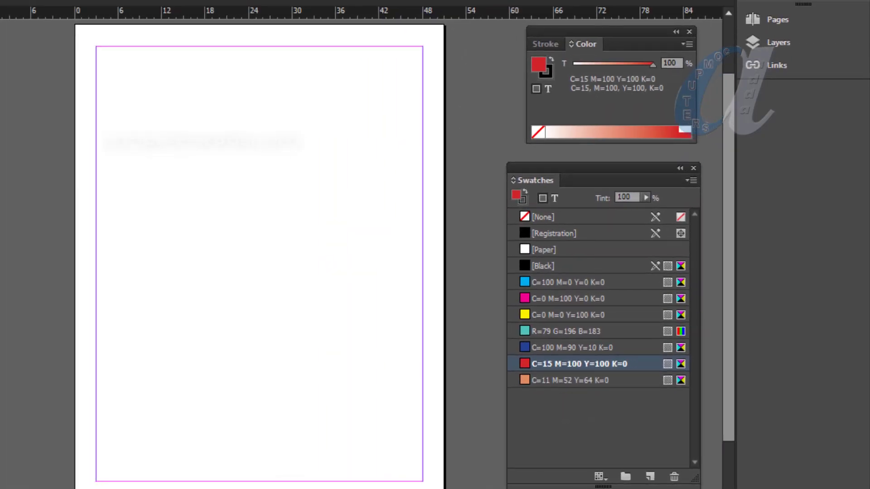
Step: Draw a rectangle about 18p4.5 by 15p7.5 in the page's upper half and set its fill to beige, C=18 M=23 Y=27 K=0
left_click_drag(161, 115, 294, 228)
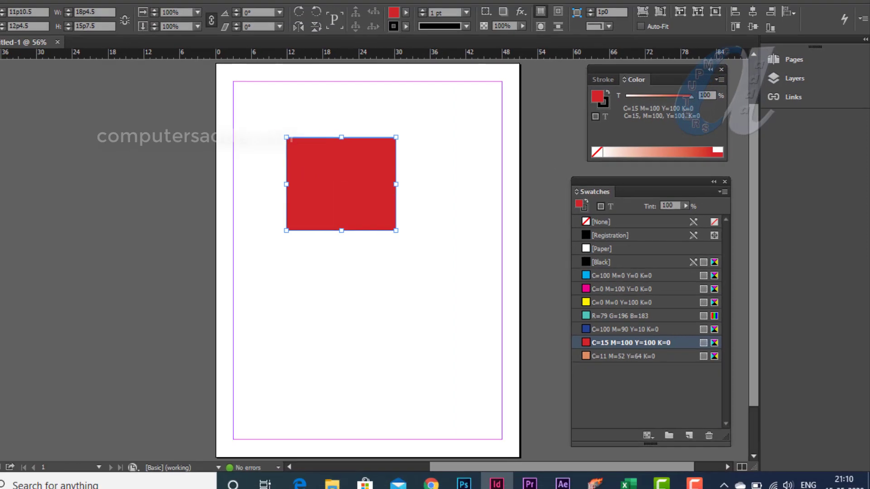
double_click(539, 64)
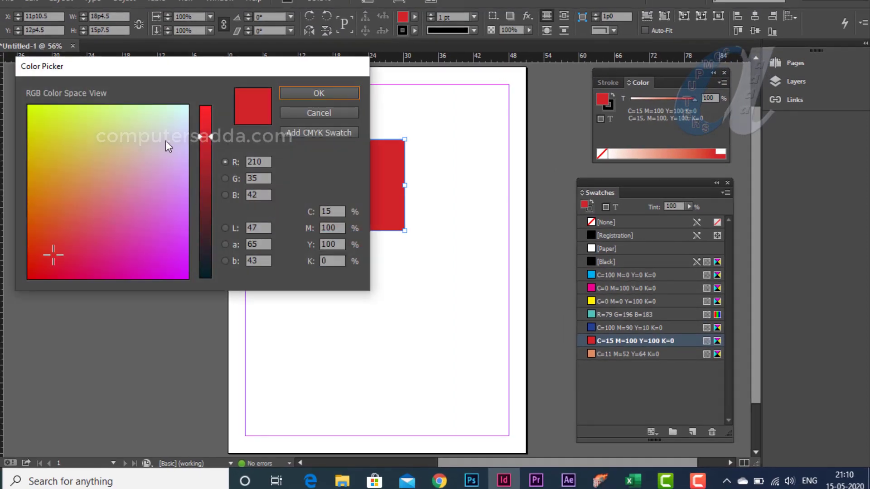
left_click(140, 149)
left_click(319, 93)
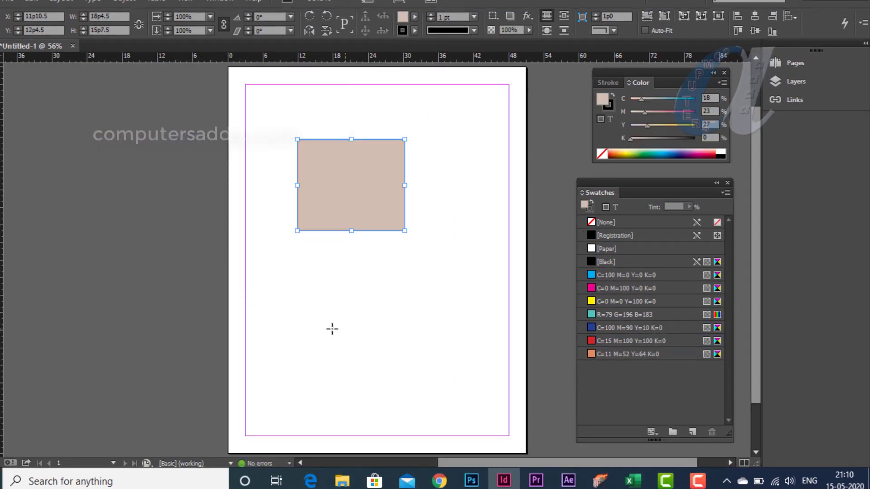
Step: Draw a second rectangle about 18p9 by 16p1.5 below the beige one and set its fill to orange, C=0 M=27 Y=80 K=0
left_click_drag(344, 252, 454, 346)
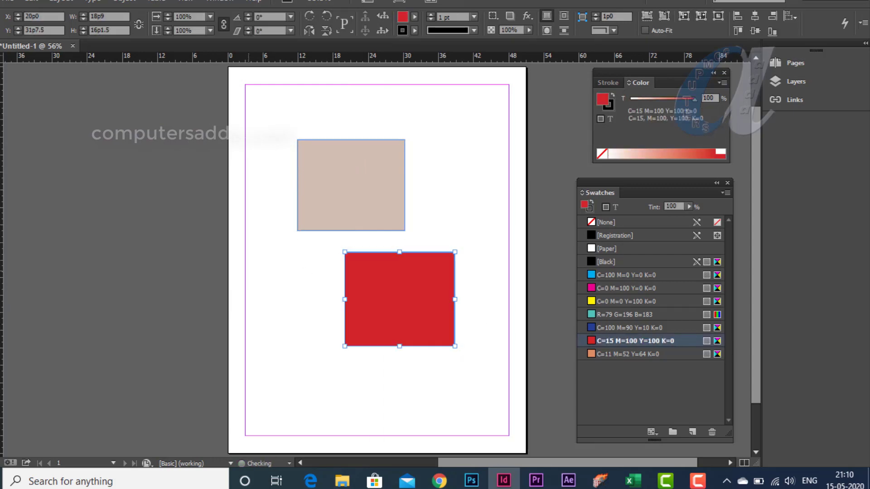
double_click(603, 99)
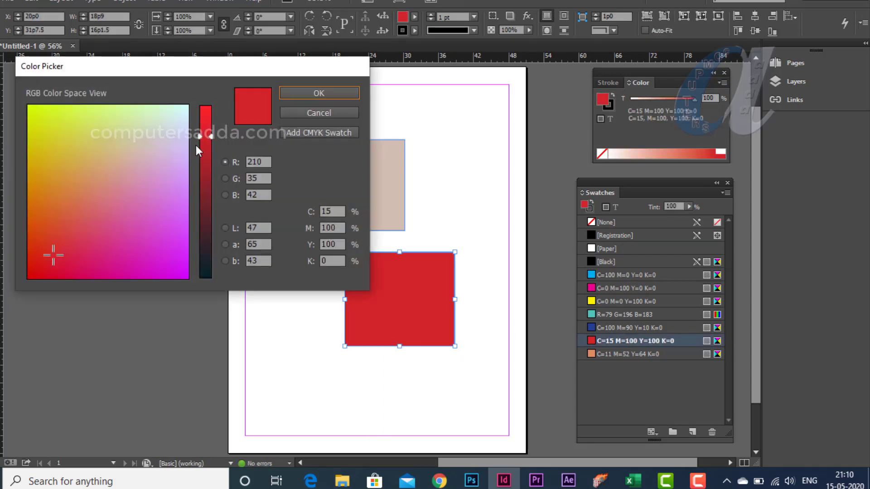
left_click(207, 109)
left_click(76, 149)
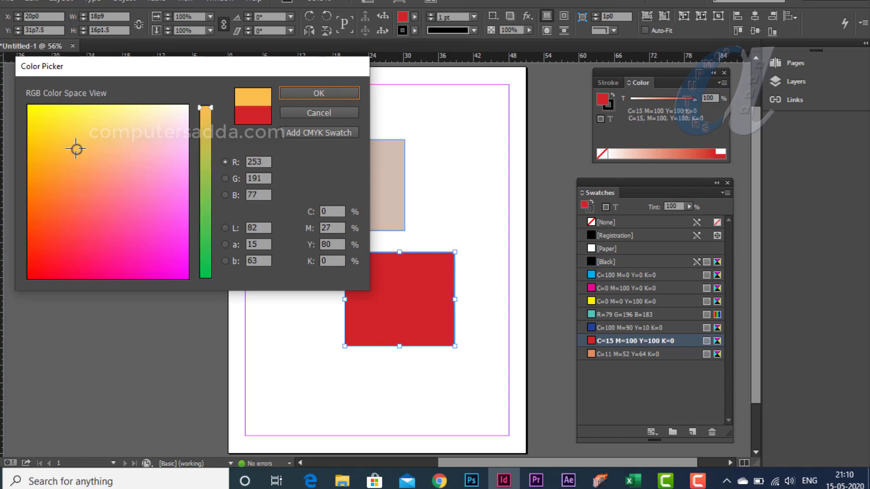
left_click(317, 93)
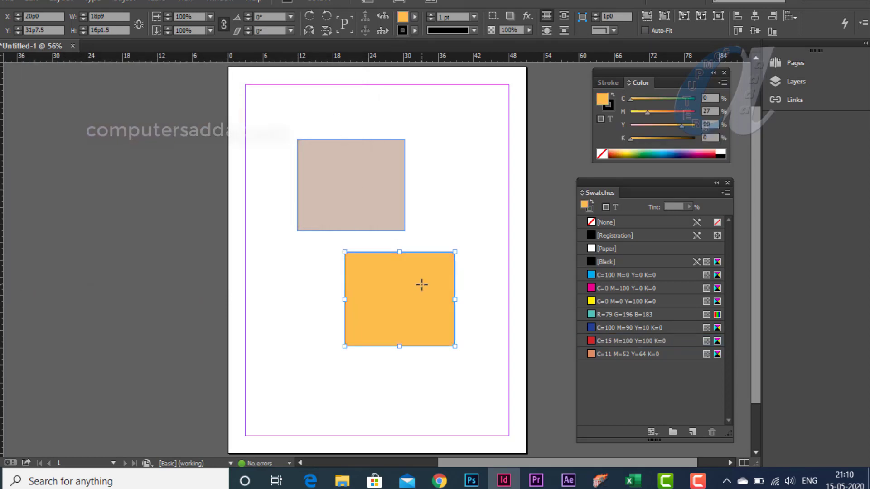
Step: Select both rectangles and add their unnamed colors to the swatch list
left_click_drag(489, 110, 285, 356)
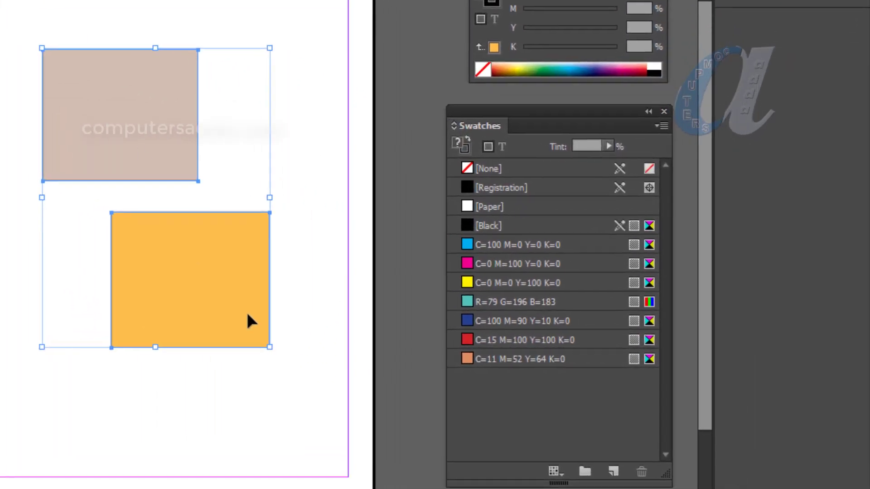
left_click(660, 126)
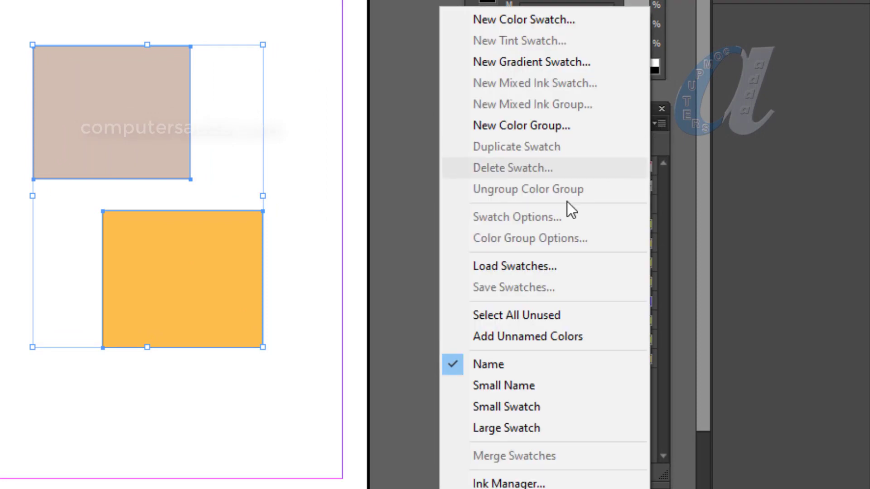
left_click(485, 336)
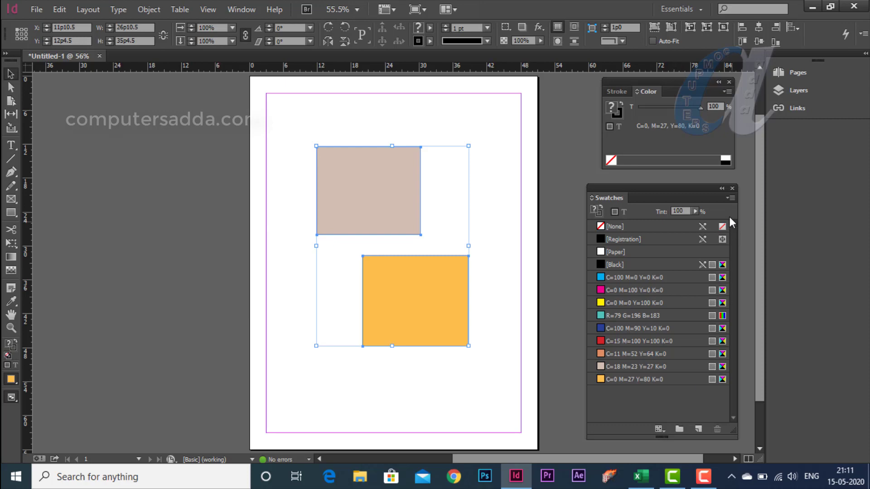
Step: Display the swatch list in the Small Name view and in the Large Swatch view
left_click(731, 197)
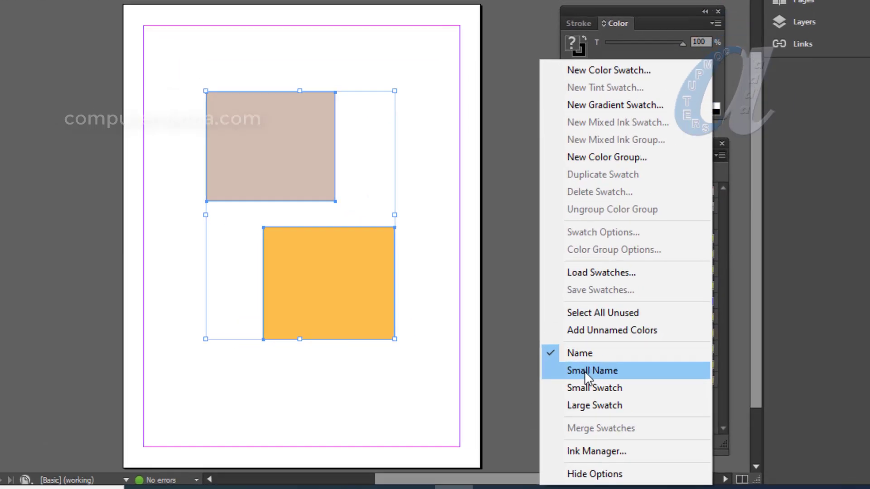
left_click(621, 372)
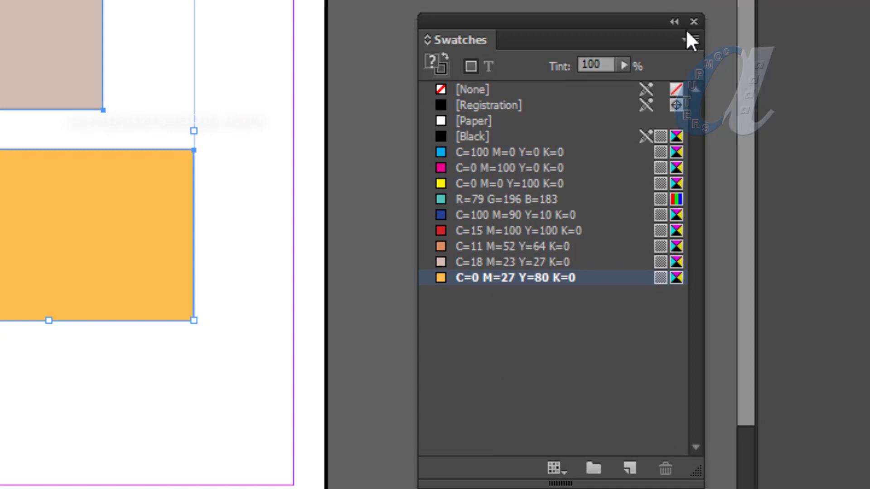
left_click(692, 41)
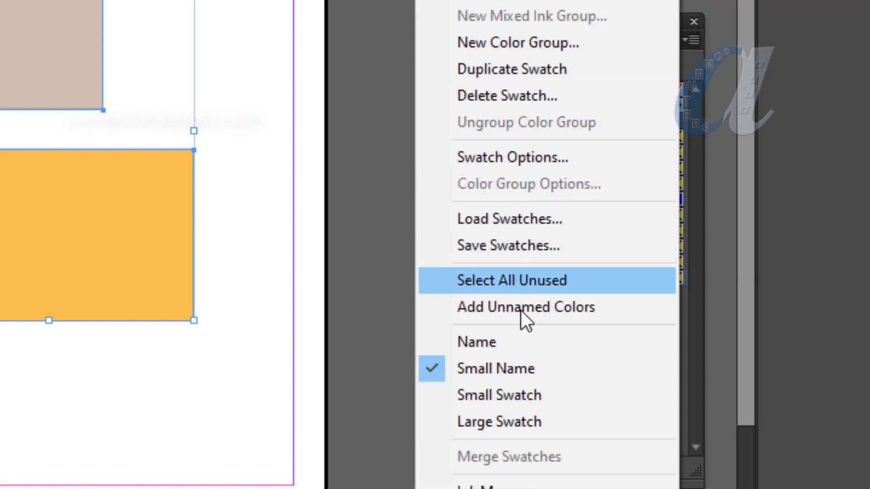
left_click(492, 415)
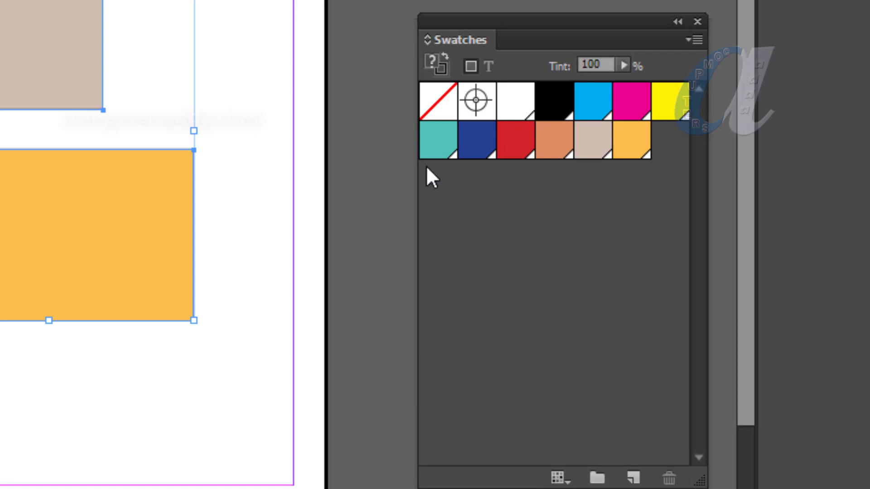
Step: Hide and reshow the Swatches panel's options, and return the swatch list to the Name view
left_click(689, 40)
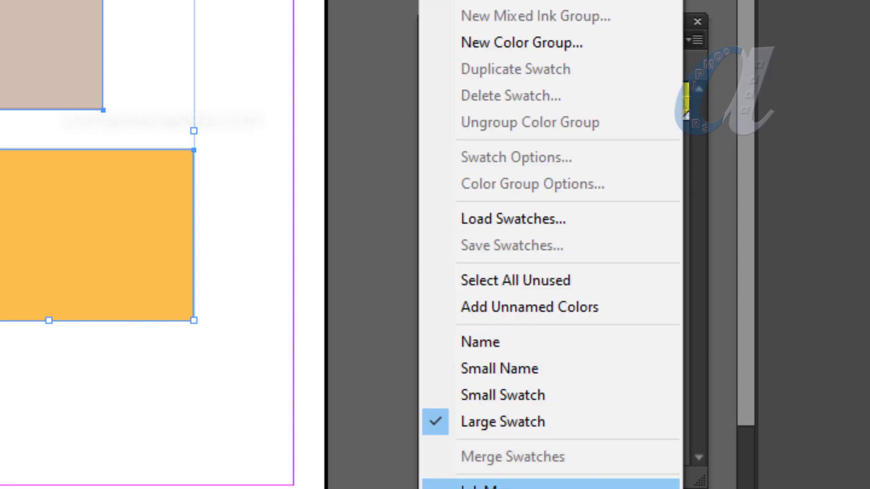
key("Escape")
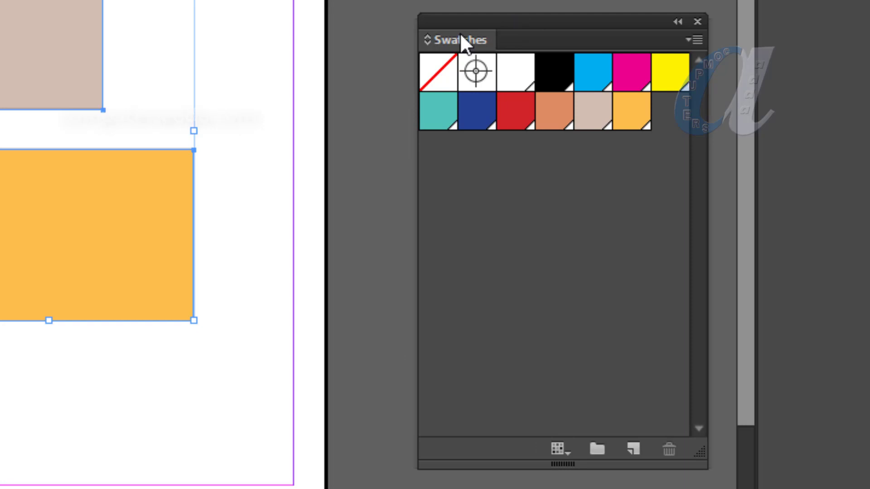
left_click(696, 40)
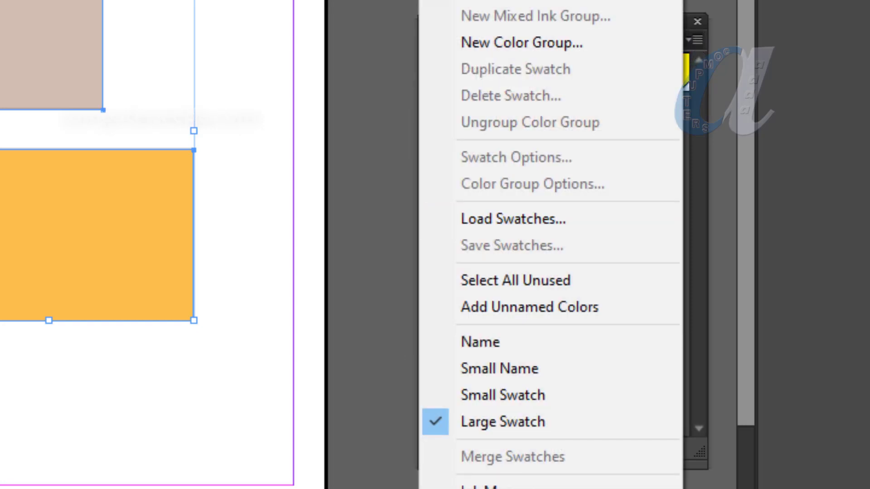
key("Escape")
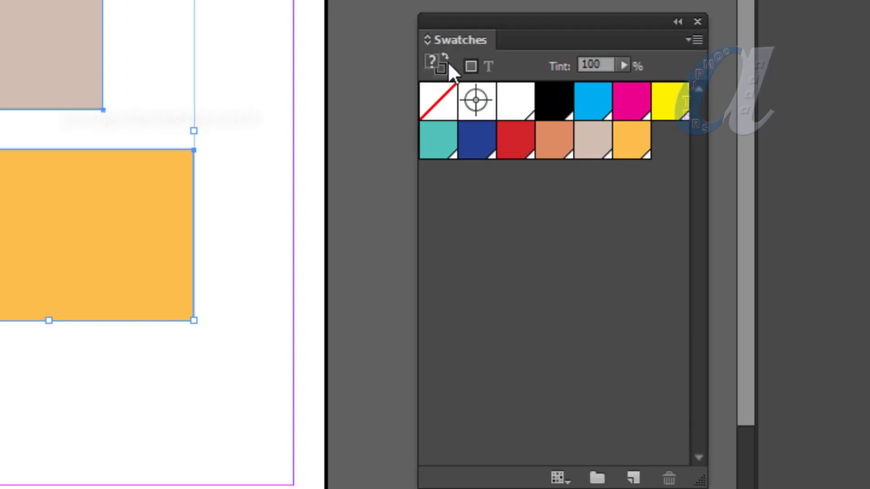
left_click(689, 41)
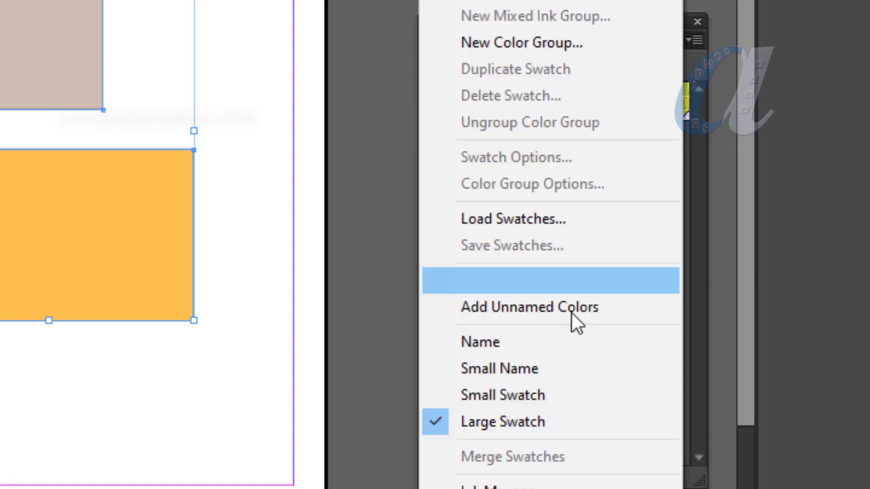
left_click(485, 346)
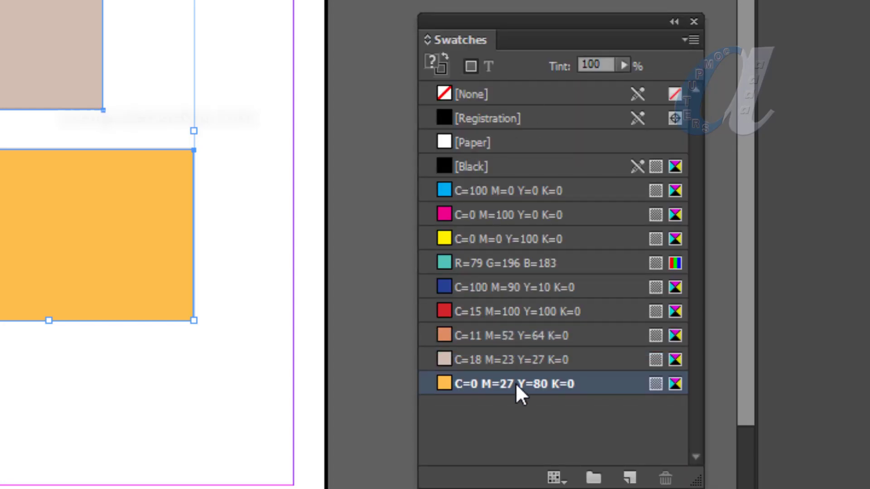
Step: Fill both selected rectangles with the blue C=100 M=90 Y=10 K=0 swatch and reduce its tint to 22%
left_click(482, 287)
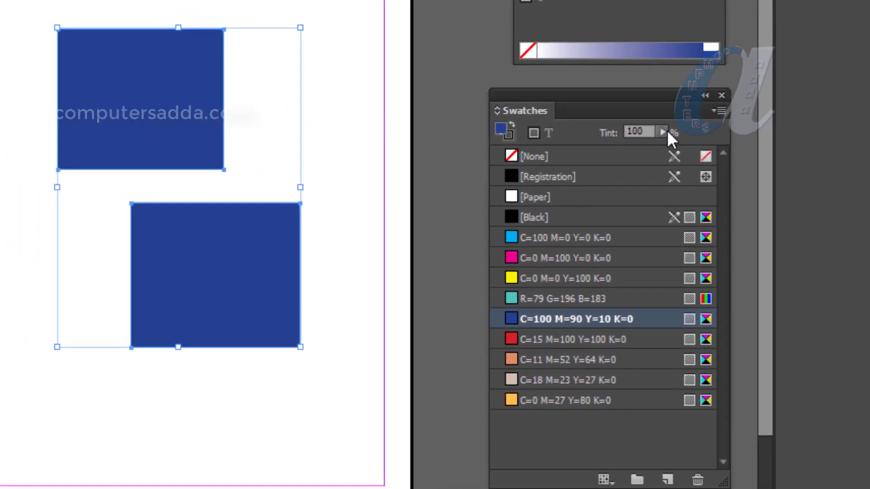
left_click(662, 131)
left_click_drag(660, 151, 584, 151)
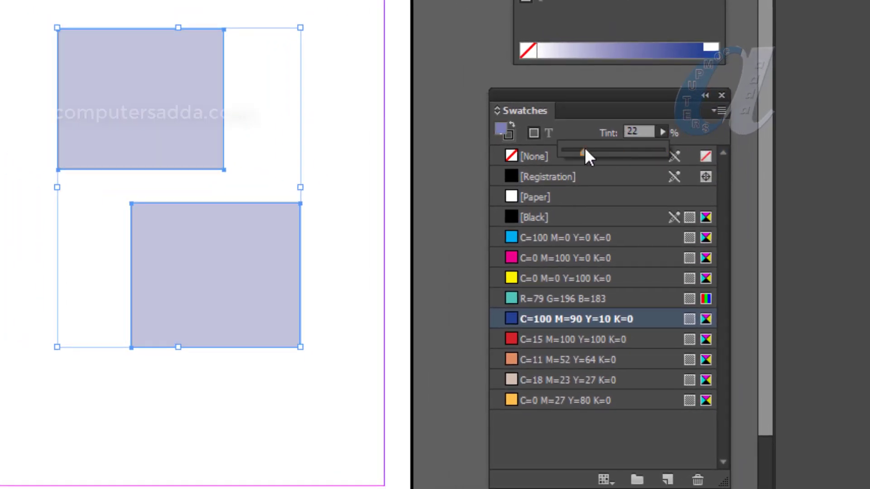
Step: Raise the tint of the blue fill on both selected rectangles to 100% and deselect them
left_click(651, 151)
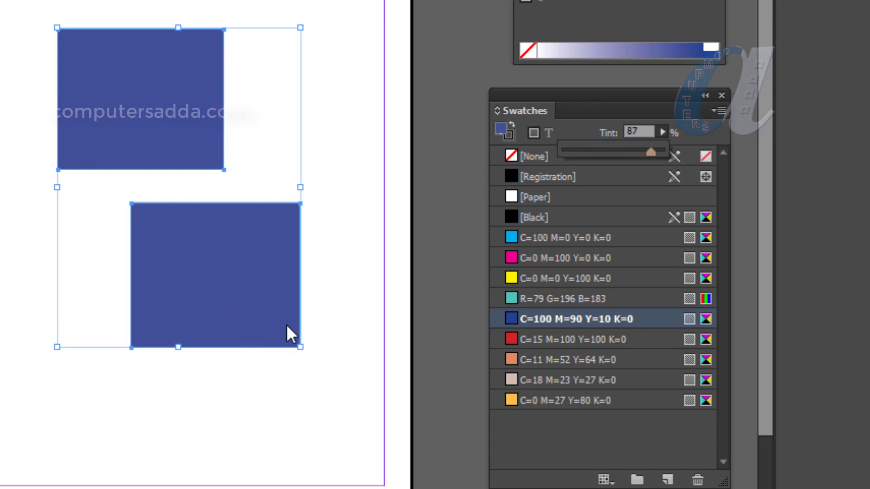
left_click(200, 395)
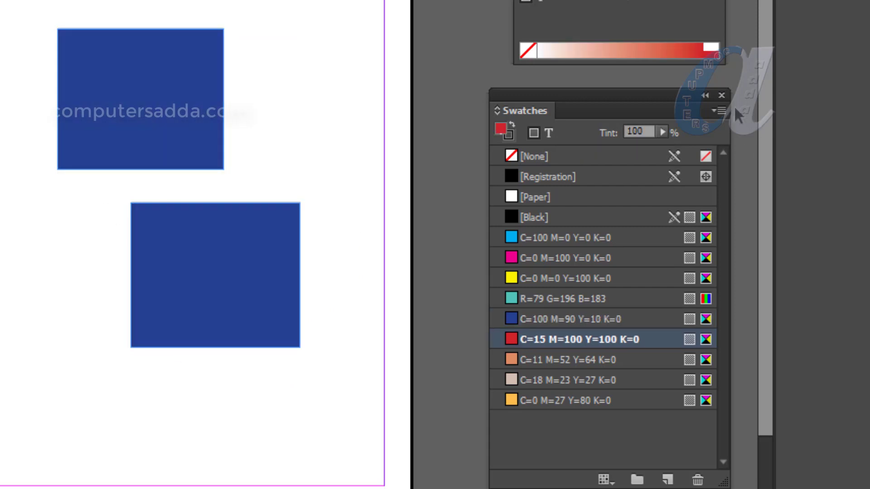
left_click(717, 109)
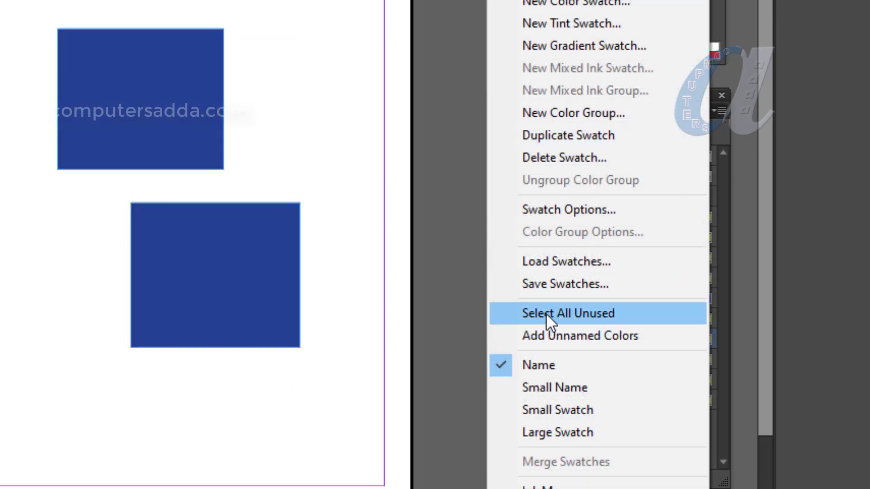
left_click(374, 295)
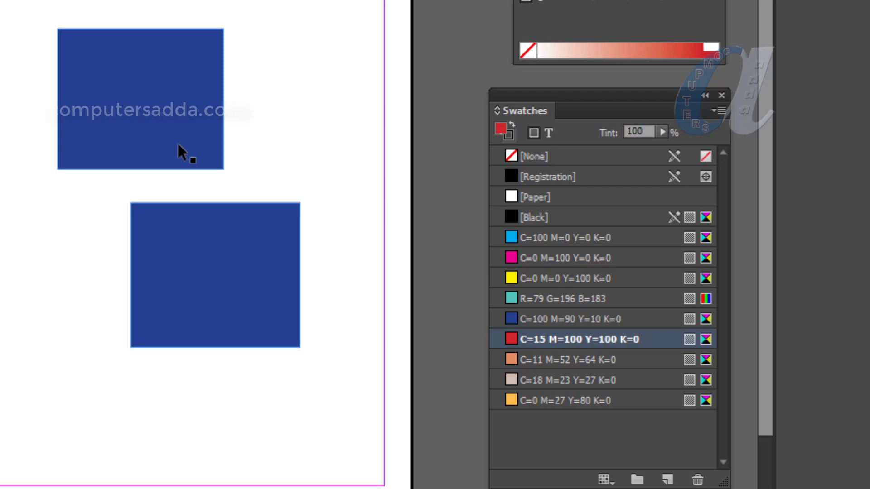
Step: Fill the upper rectangle with the magenta C=0 M=100 Y=0 K=0 swatch and deselect it
left_click(104, 77)
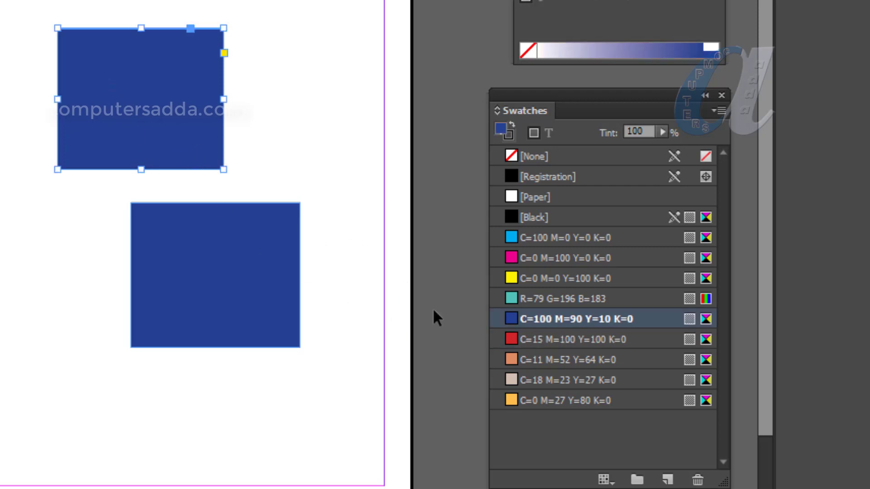
left_click(540, 259)
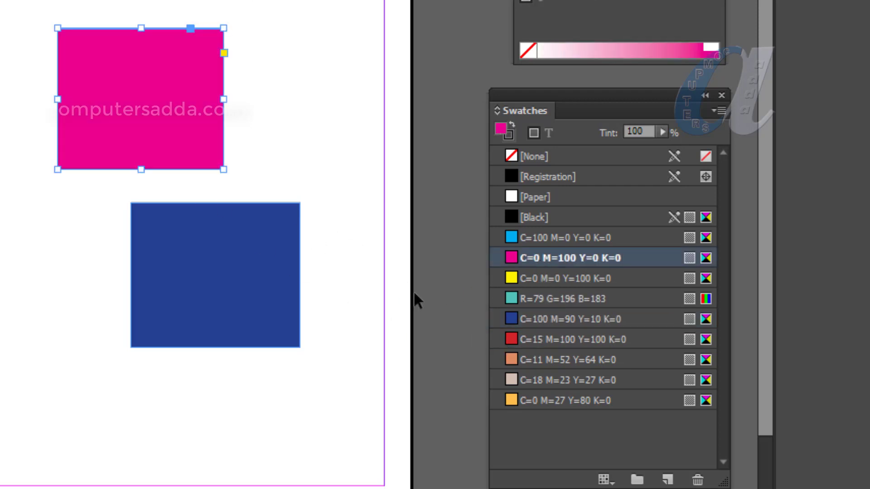
left_click(532, 321)
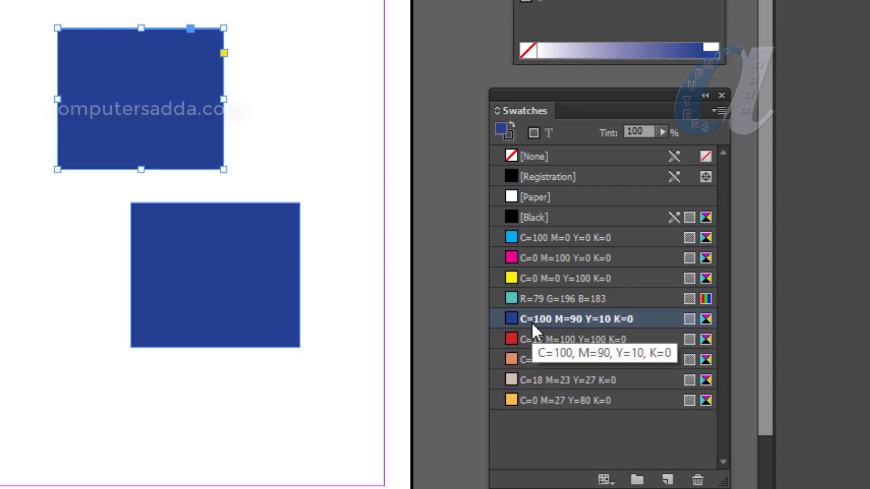
left_click(537, 256)
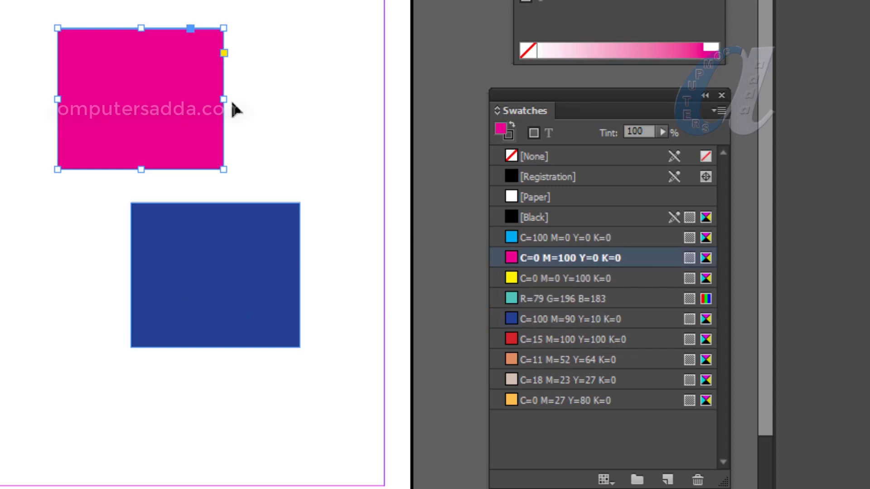
left_click(334, 28)
Step: Select all unused swatches in the swatch list with no rectangle selected
left_click(531, 340)
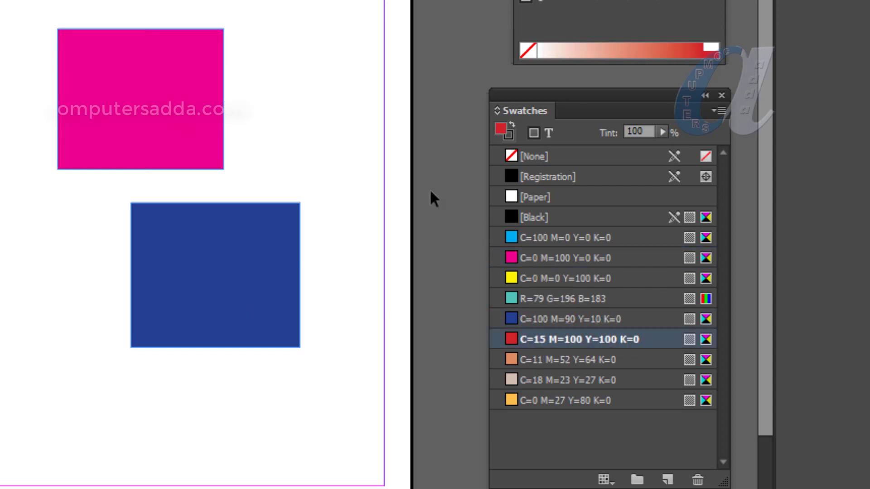
left_click(714, 112)
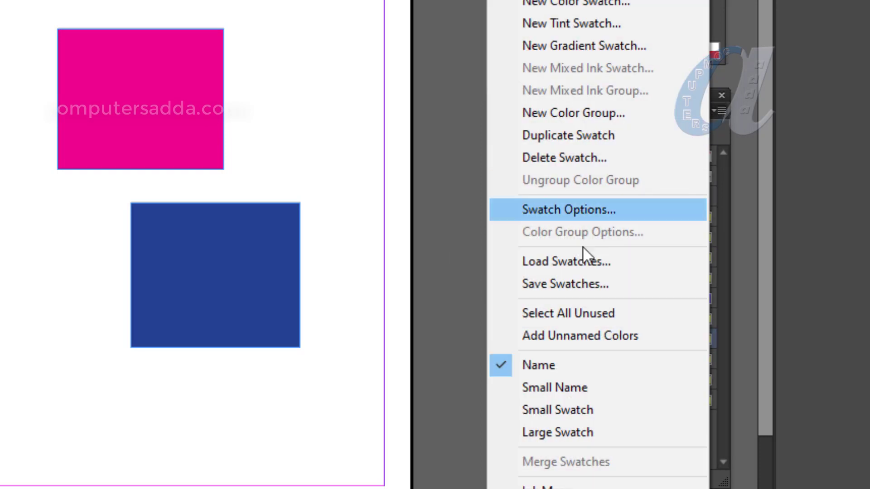
left_click(531, 312)
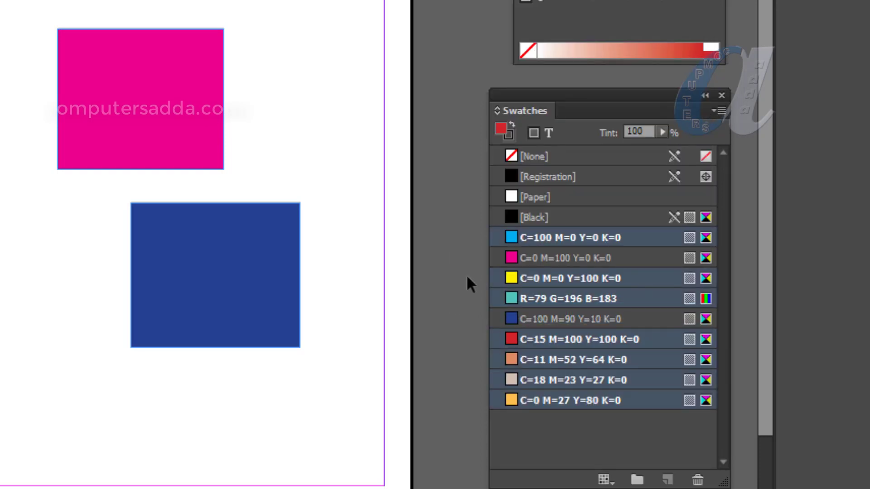